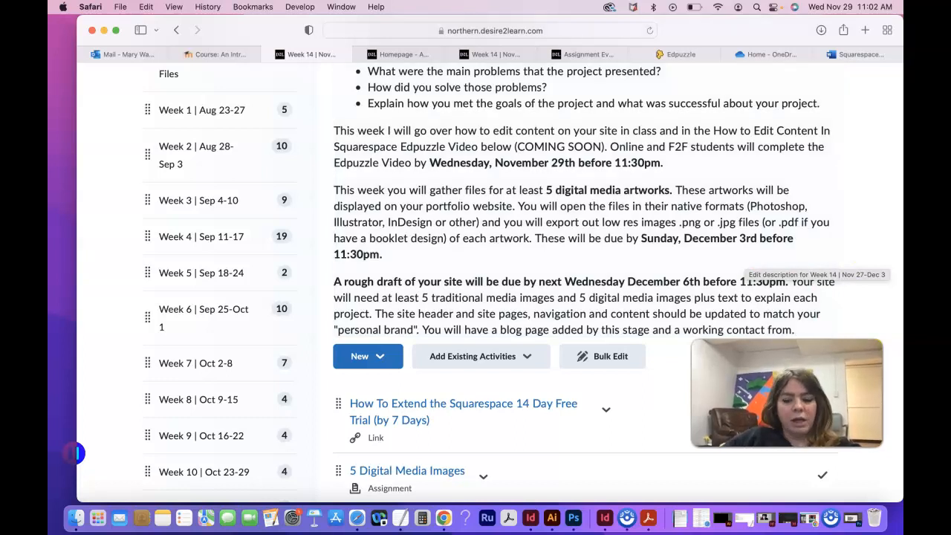
Step: Switch to Chrome, bring up the Squarespace site editor showing the Contact page, and close the Utica demo page
click(443, 517)
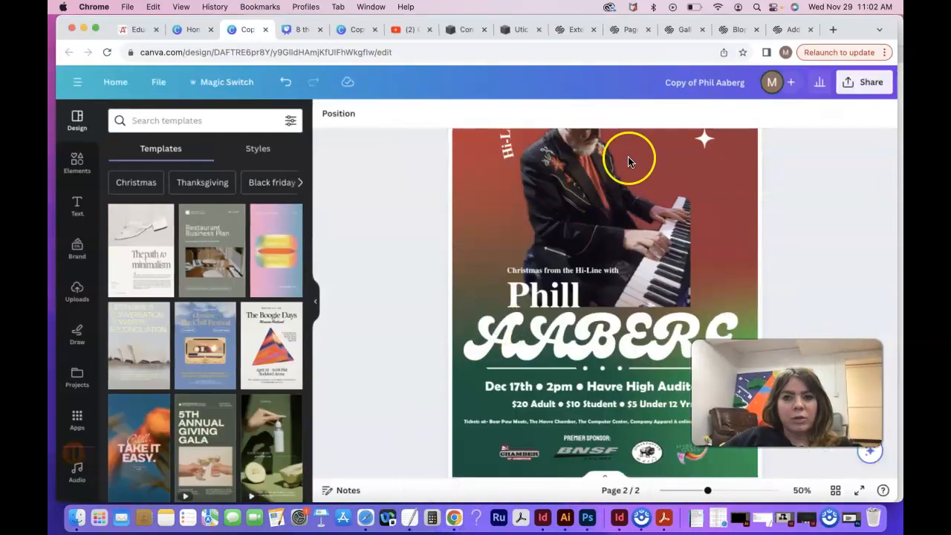
click(792, 30)
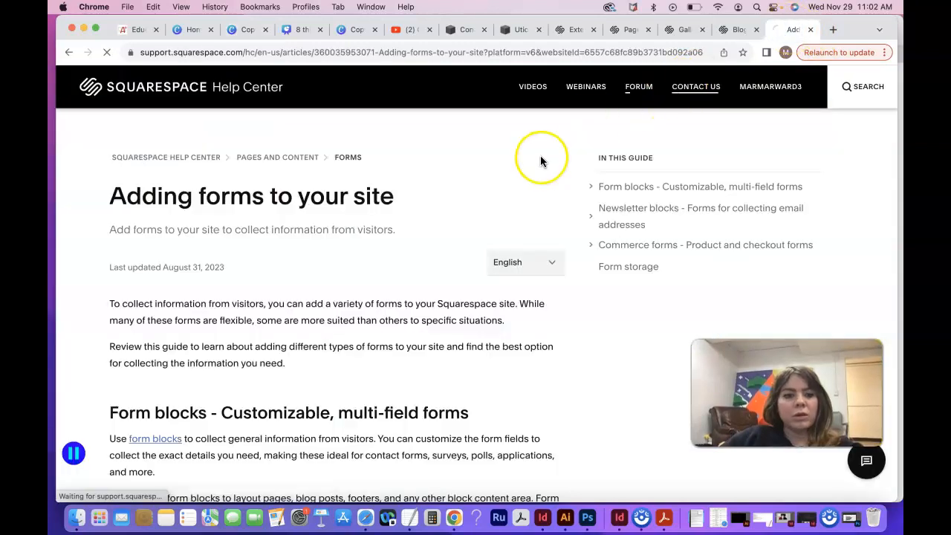
click(520, 30)
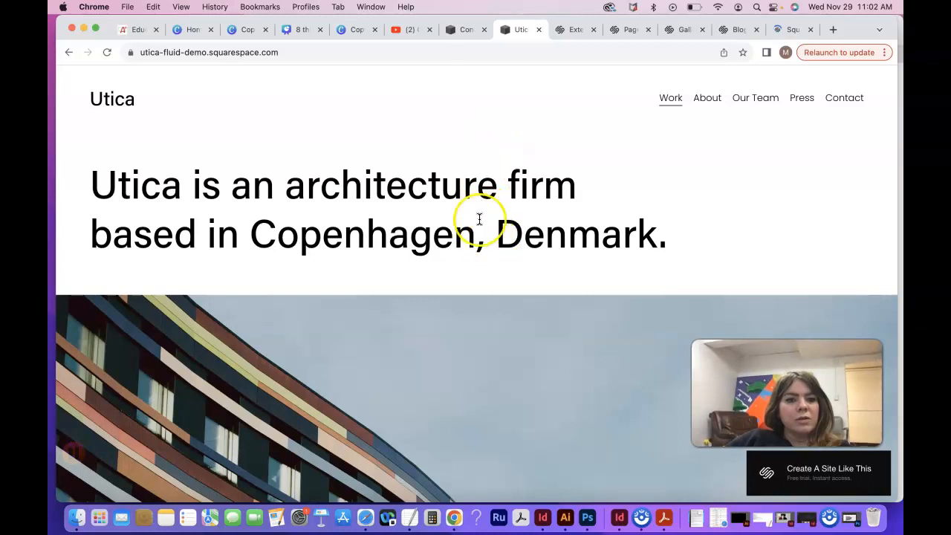
click(464, 30)
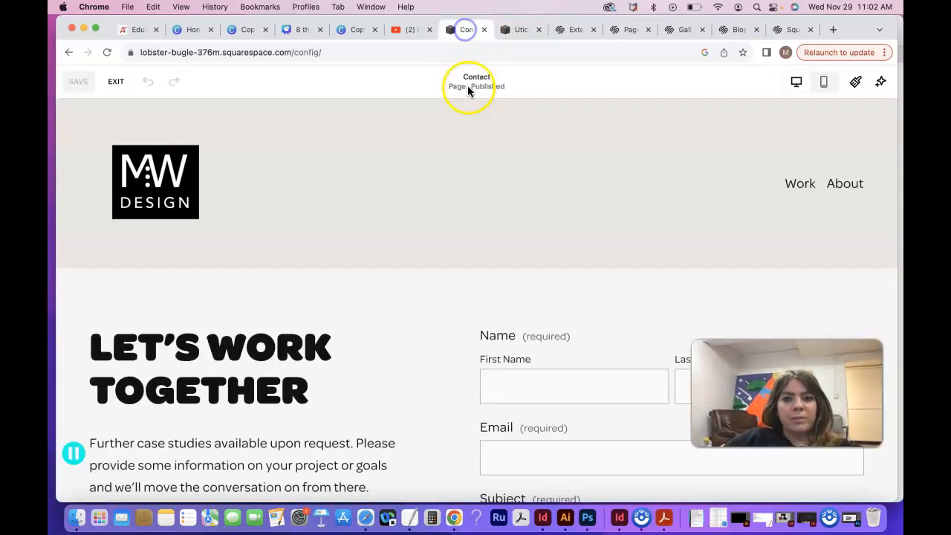
click(539, 29)
Step: Leave the Contact page editor, open the Work page for editing and bring up its Utica heading section's settings
click(80, 86)
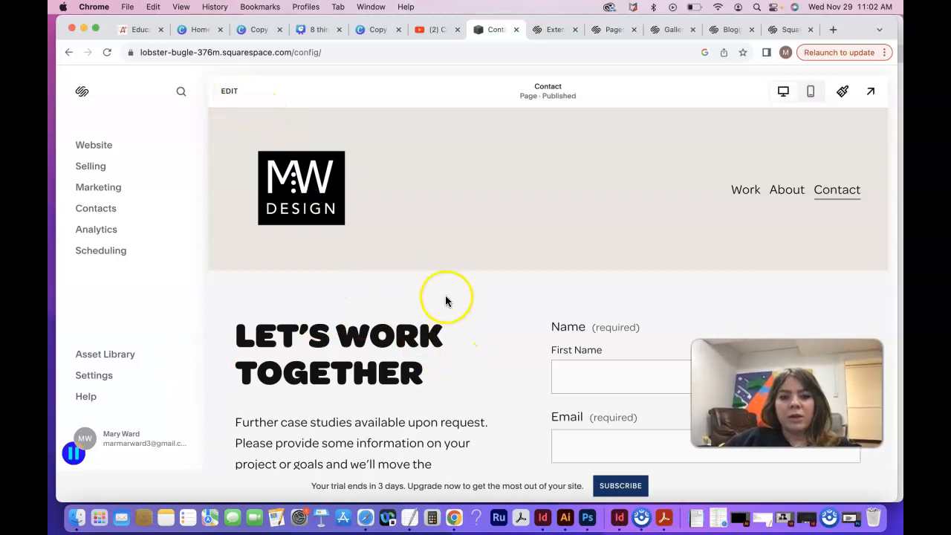
click(748, 190)
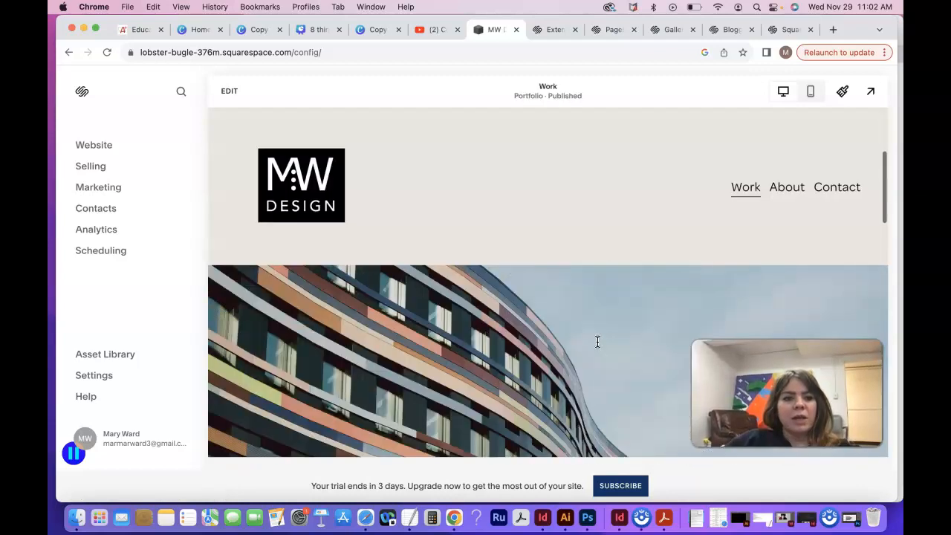
click(233, 97)
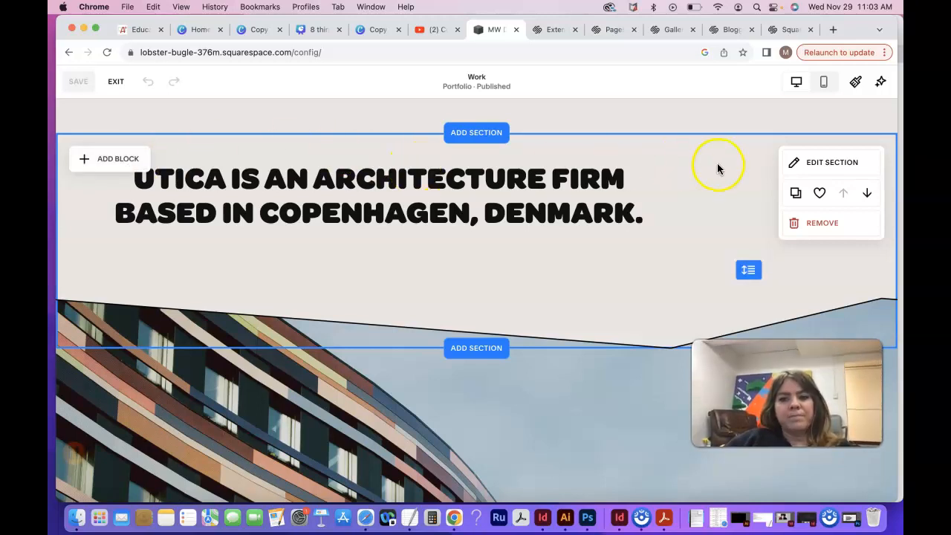
click(832, 164)
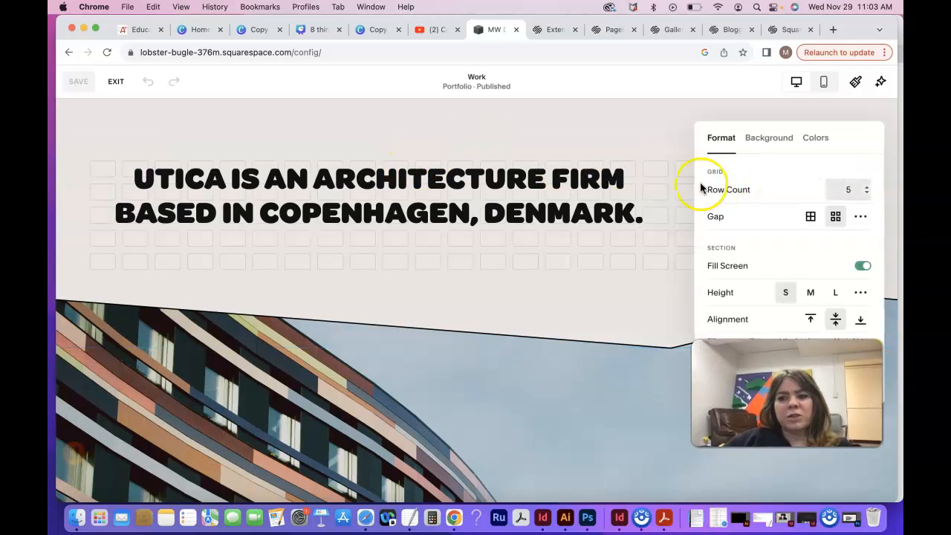
Step: Try the medium and large heights on the Utica heading section and return it to small
scroll(766, 258, down, 2)
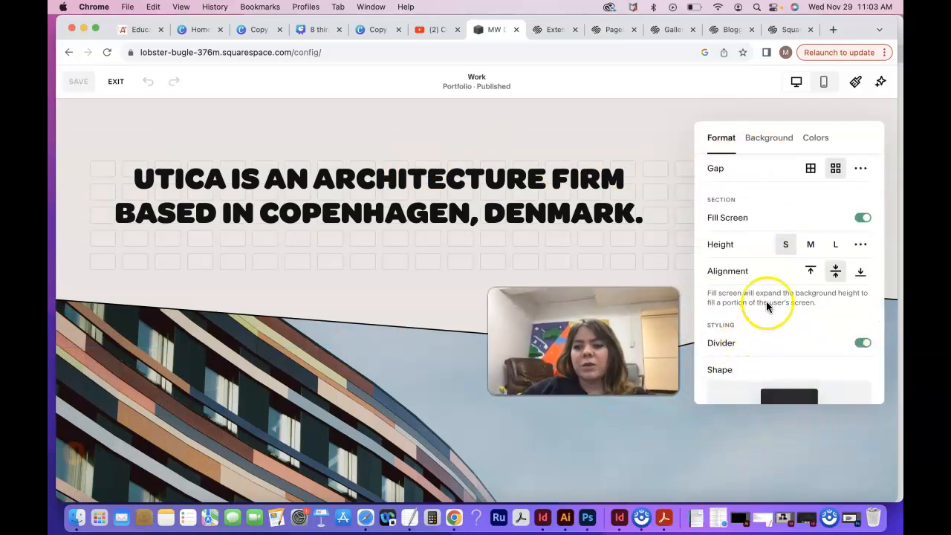
click(810, 245)
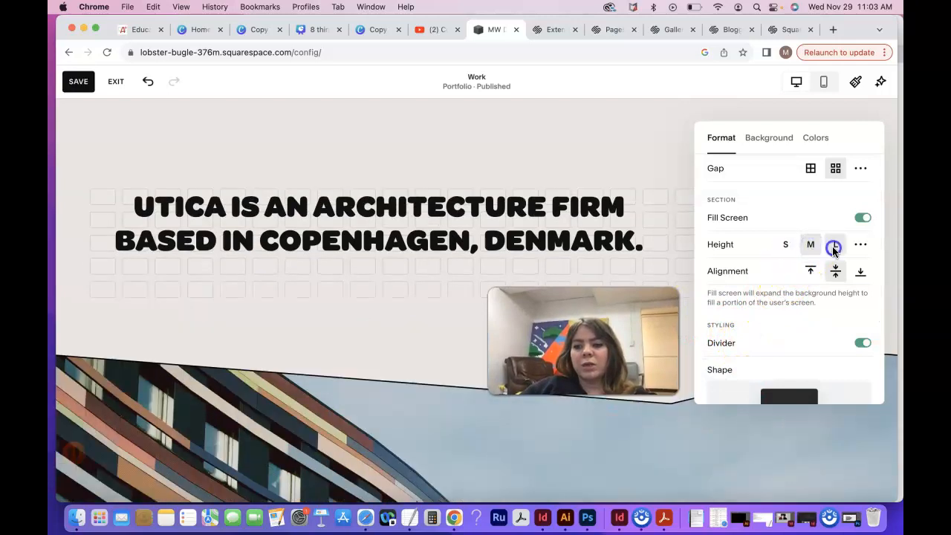
click(833, 248)
click(785, 257)
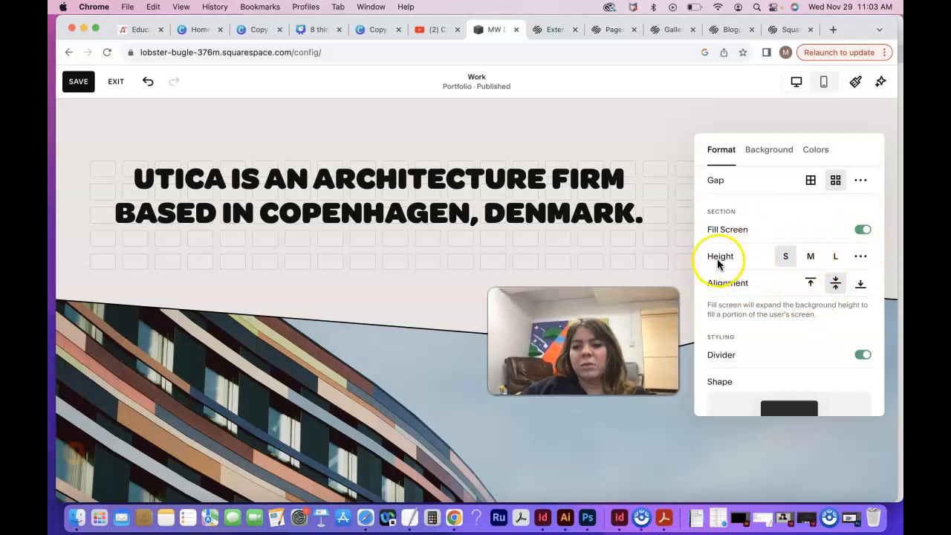
Step: Turn the heading section's divider off and back on
scroll(758, 330, down, 1)
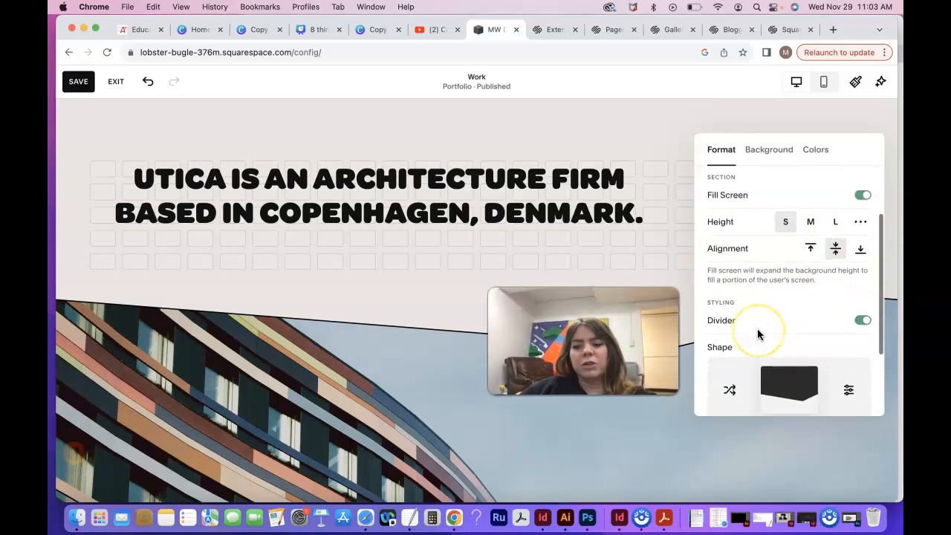
click(858, 298)
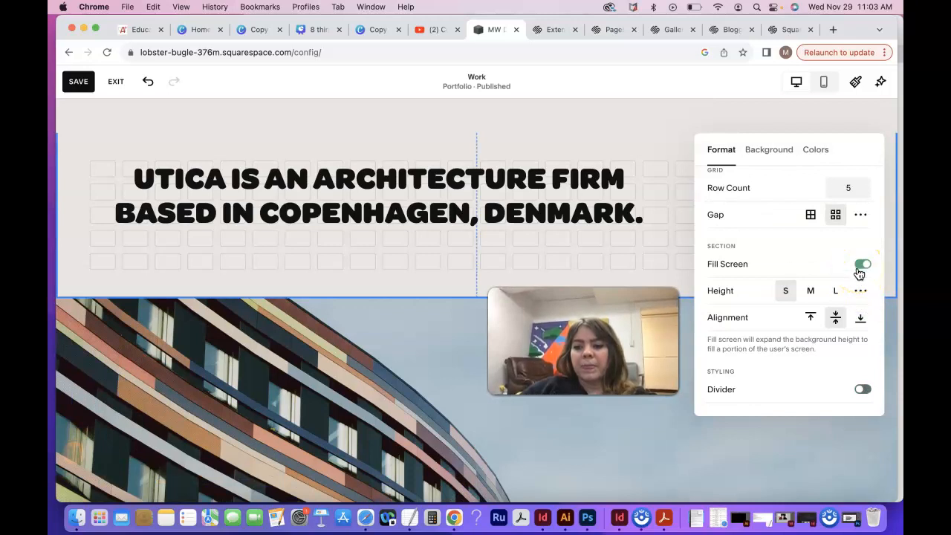
click(862, 388)
scroll(807, 283, down, 3)
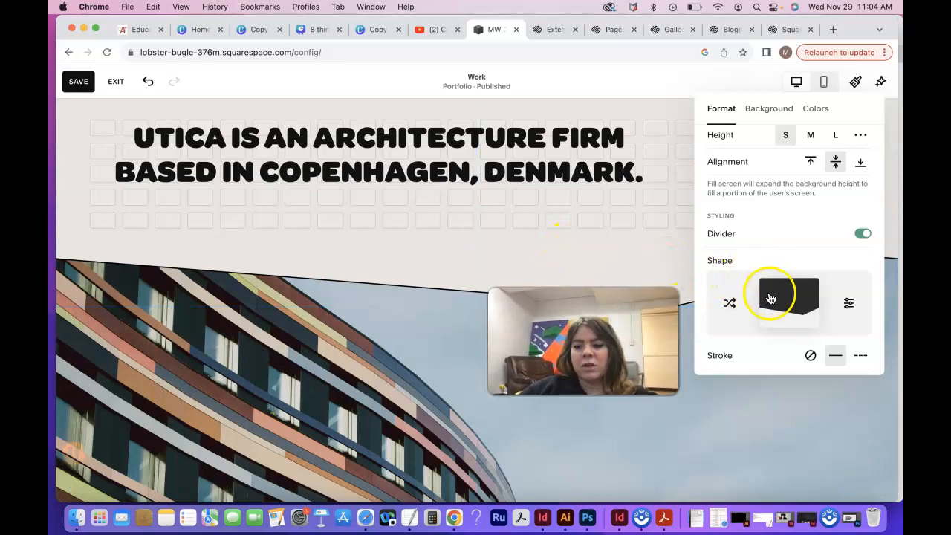
Step: Examine the divider's shape options, including width, height, flip and alignment
scroll(768, 292, down, 1)
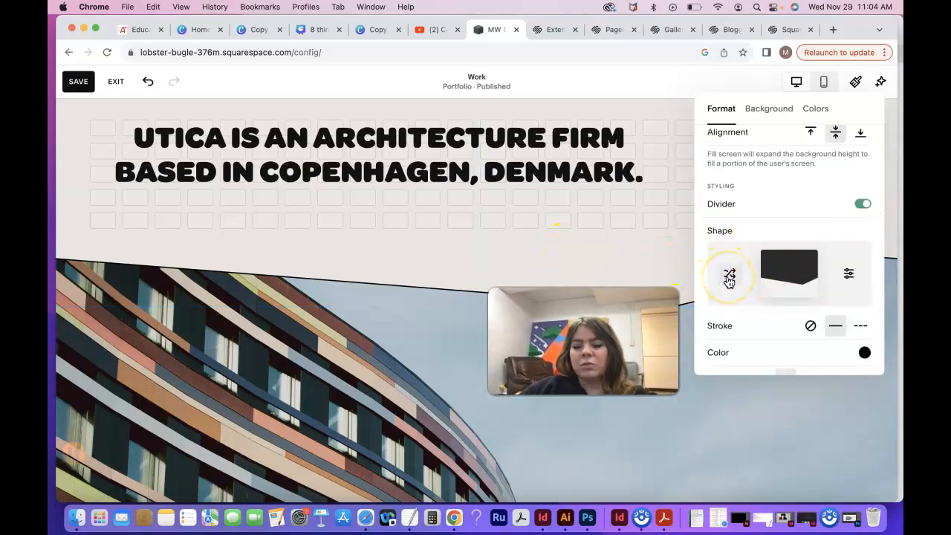
click(849, 274)
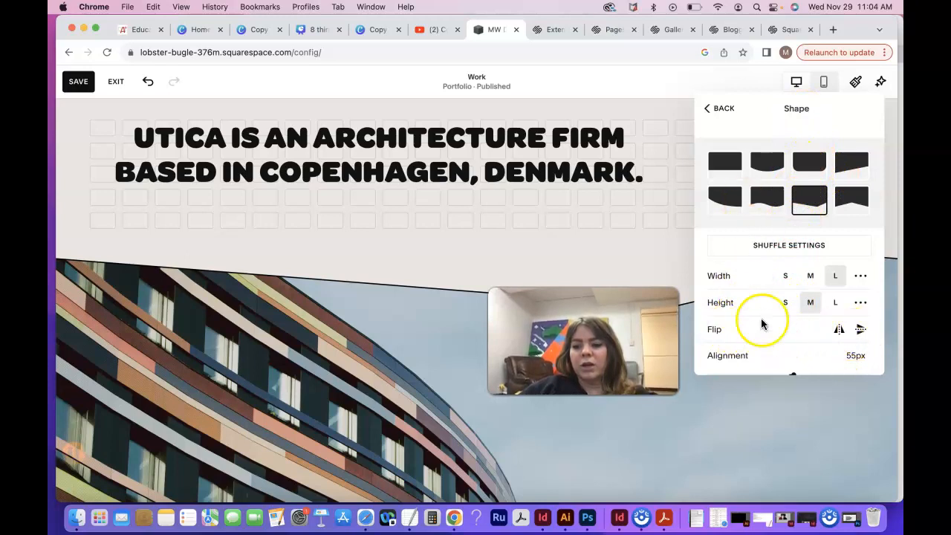
scroll(761, 323, down, 1)
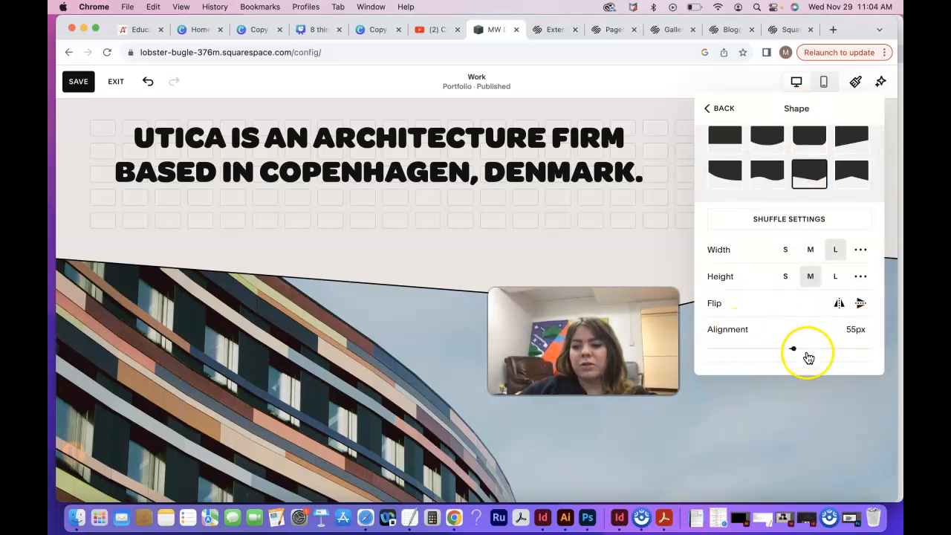
click(724, 110)
Step: Give the heading section's divider a solid stroke with a custom thickness of 7 px
scroll(748, 197, down, 5)
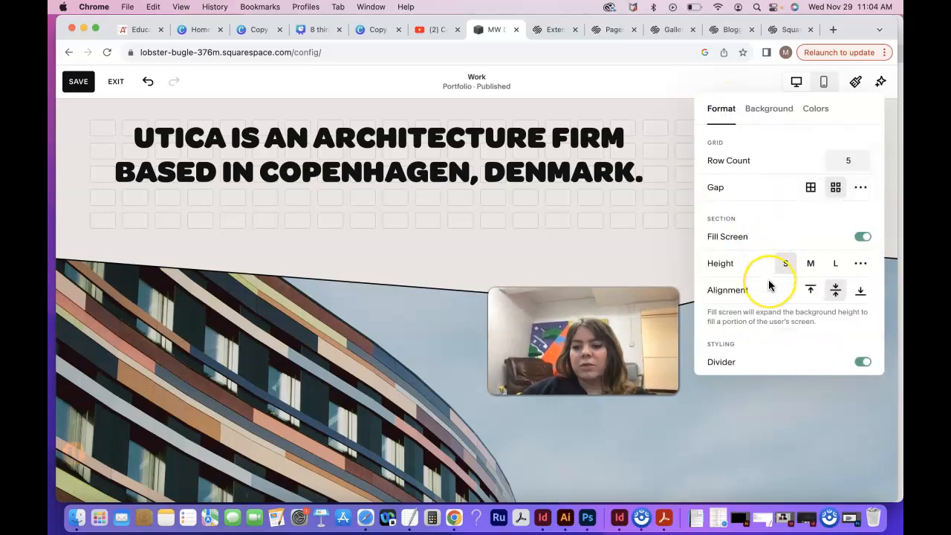
scroll(769, 286, down, 2)
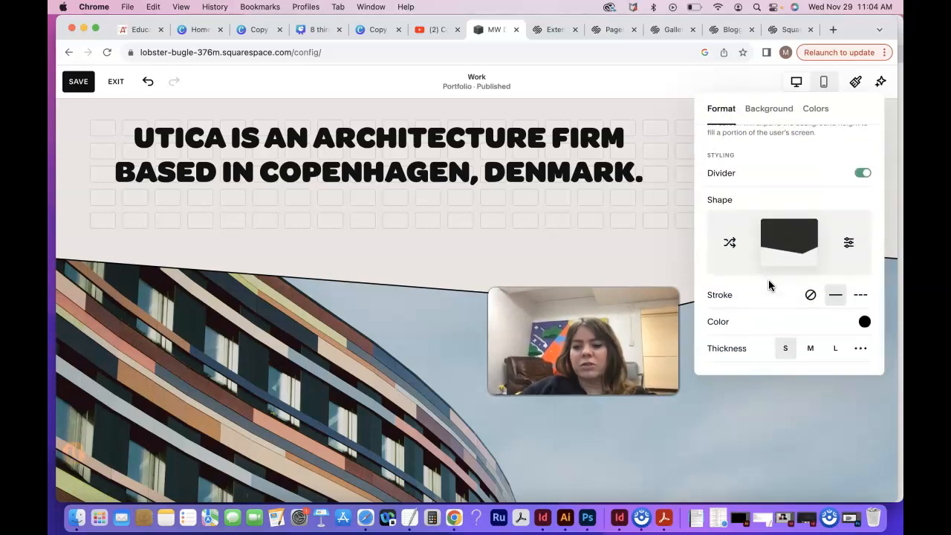
click(833, 298)
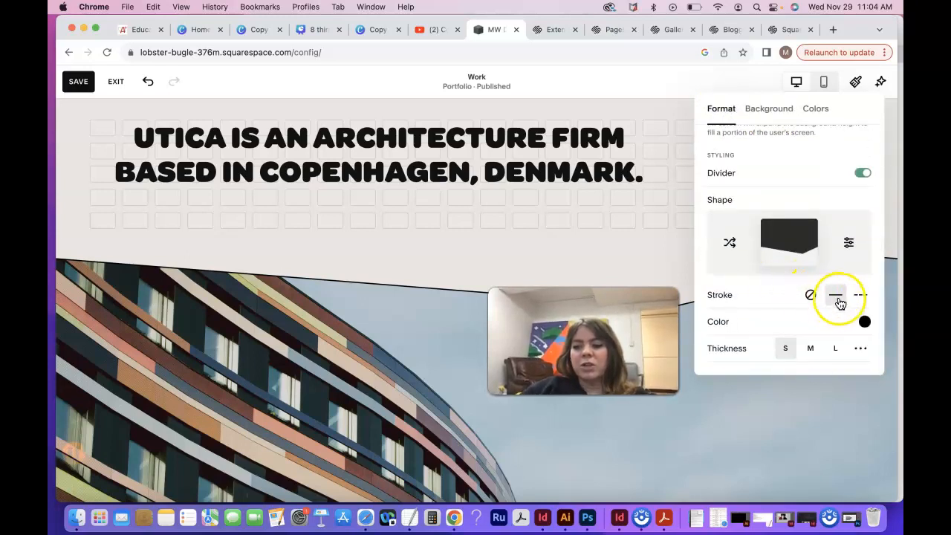
click(861, 297)
click(835, 297)
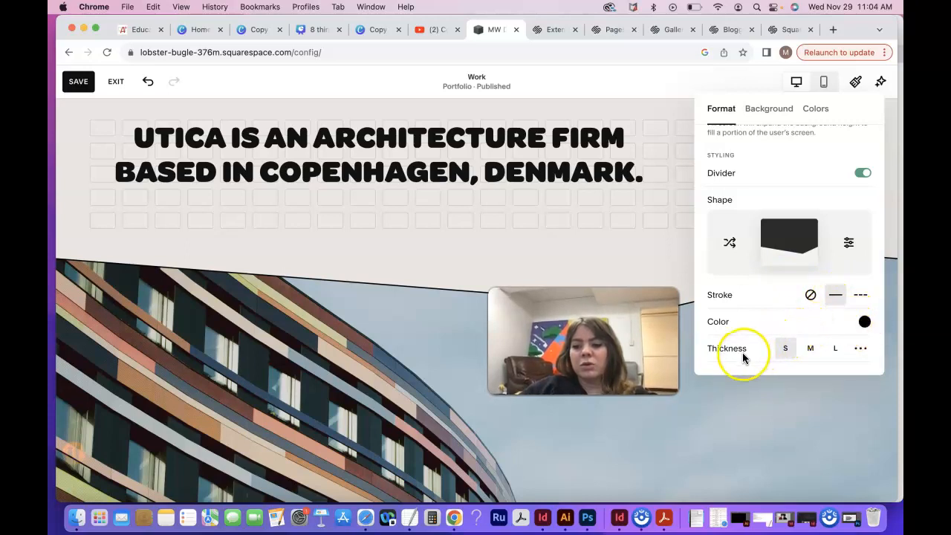
click(812, 351)
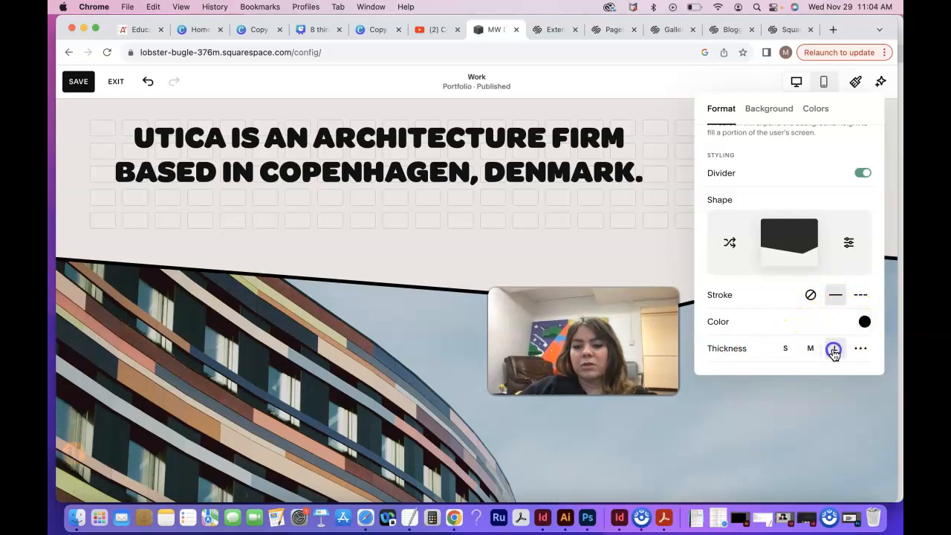
click(810, 351)
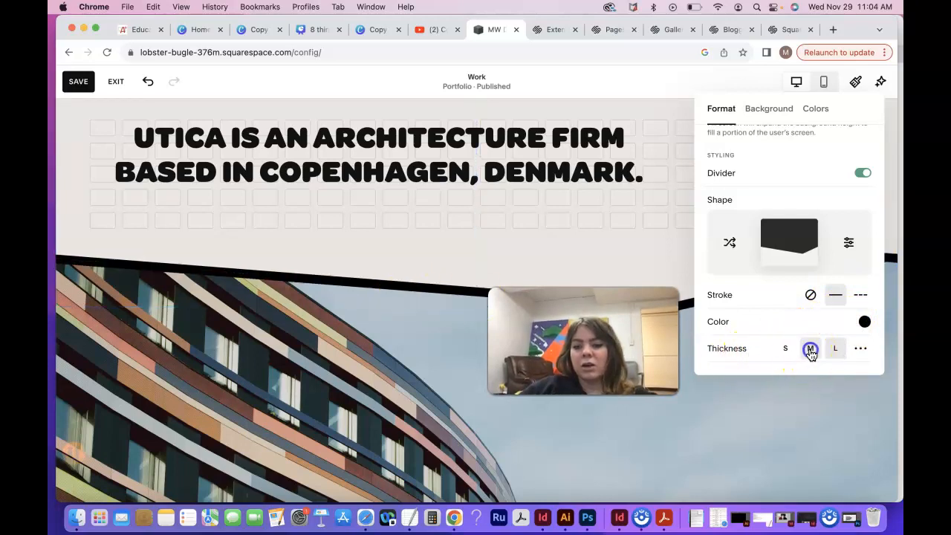
click(785, 352)
click(810, 350)
click(834, 350)
click(861, 349)
drag(751, 354, 725, 348)
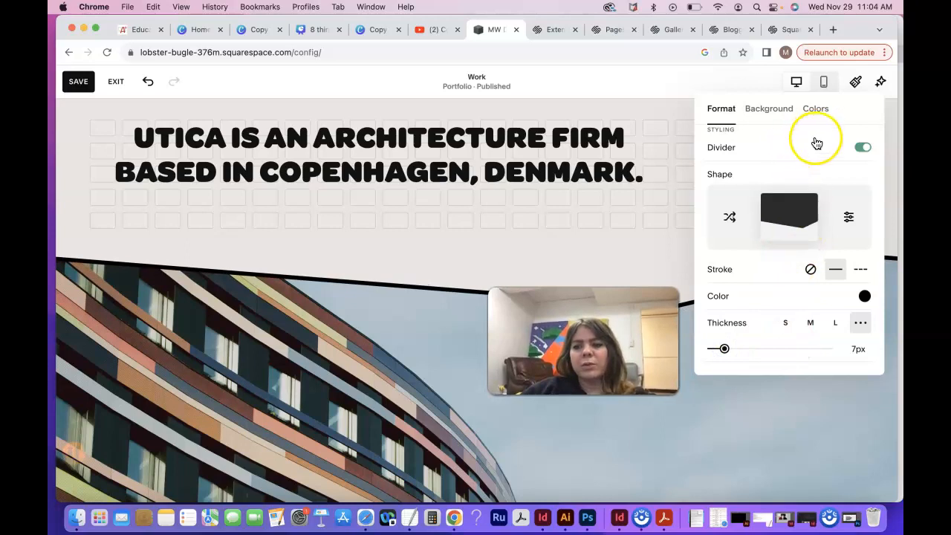
Step: Review the heading section's background art choices and color themes, and close its settings
scroll(812, 156, up, 5)
click(772, 109)
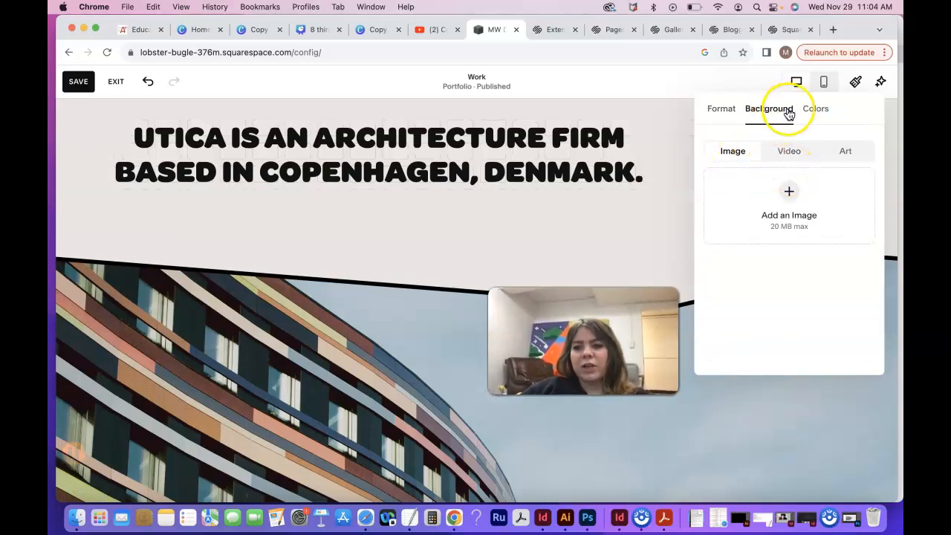
click(844, 152)
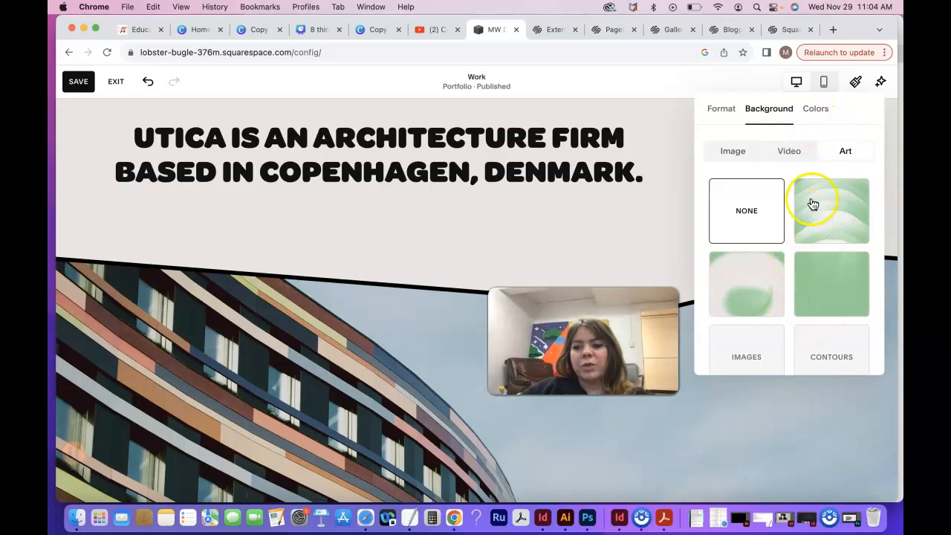
click(815, 109)
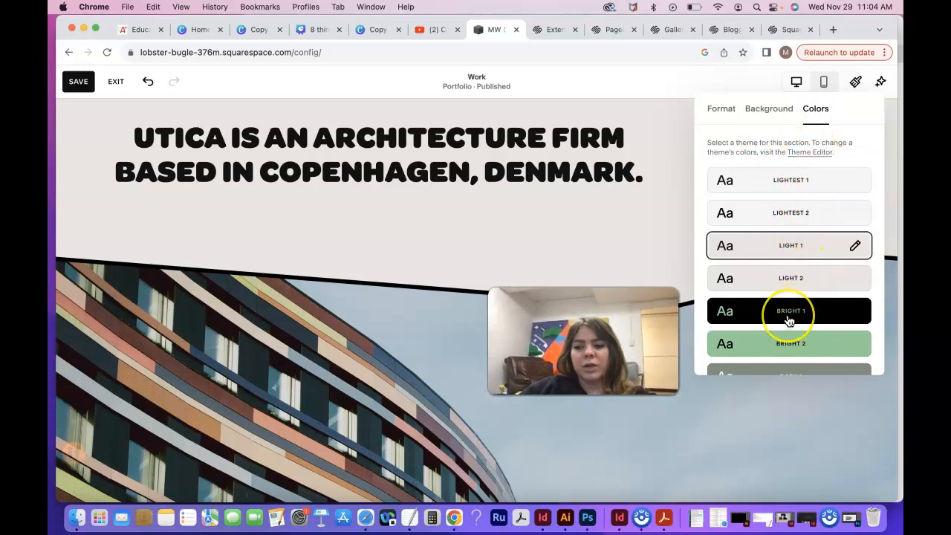
scroll(790, 319, down, 5)
scroll(785, 322, up, 5)
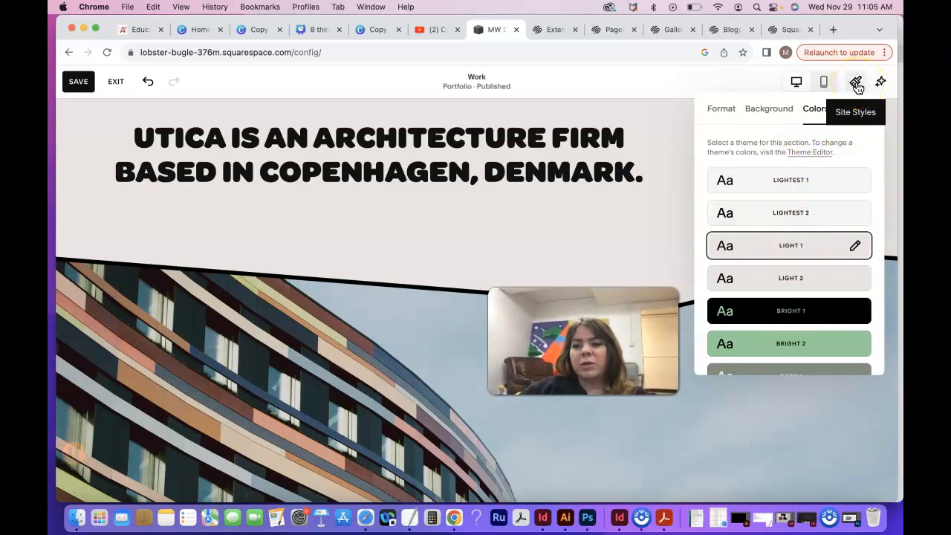
click(718, 115)
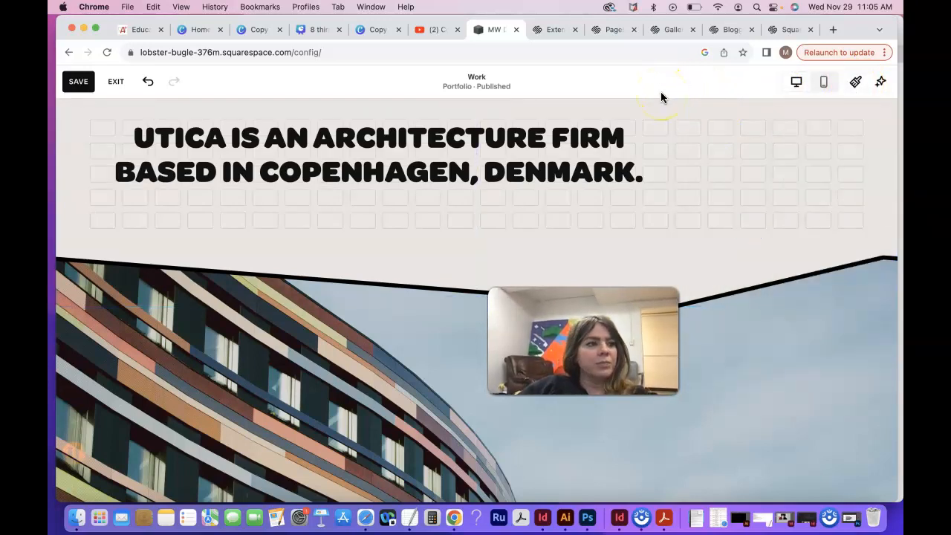
Step: Remove the Recent Work section with the portrait photo from the Work page
scroll(392, 281, down, 10)
scroll(392, 282, up, 3)
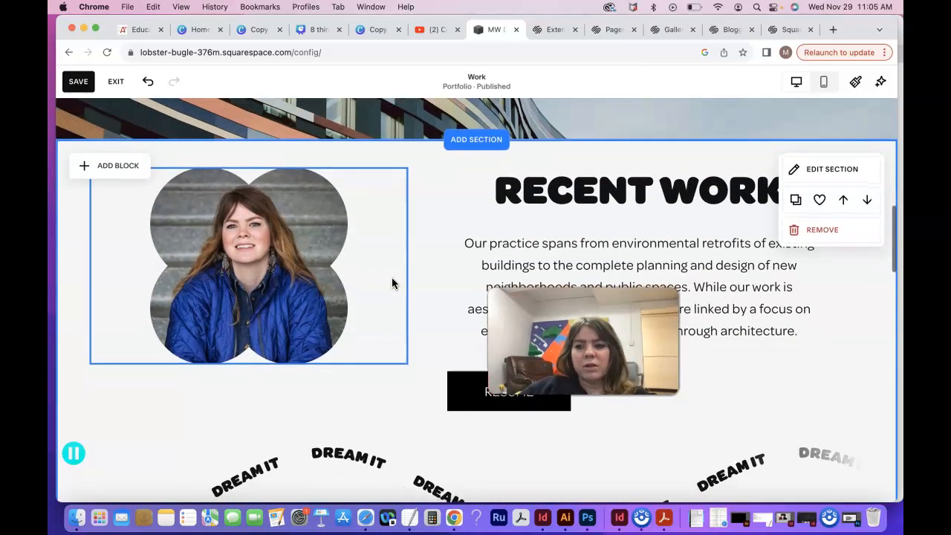
scroll(392, 282, down, 1)
click(805, 209)
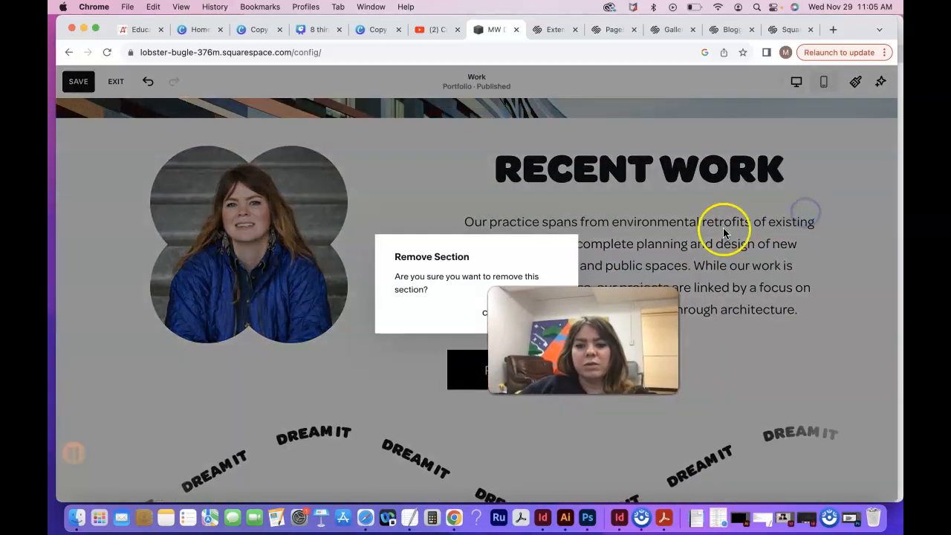
click(542, 316)
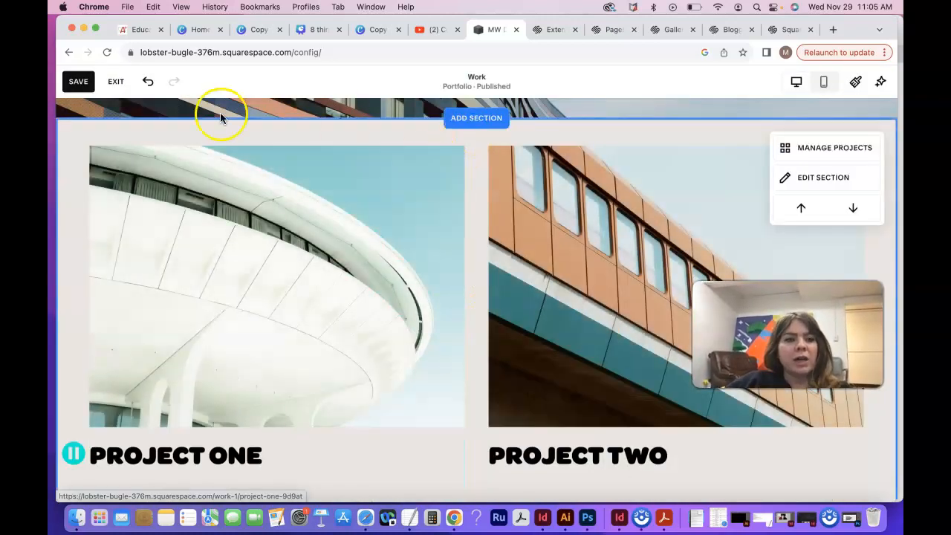
Step: Add a blank section between the building image and the project grid on the Work page
click(479, 119)
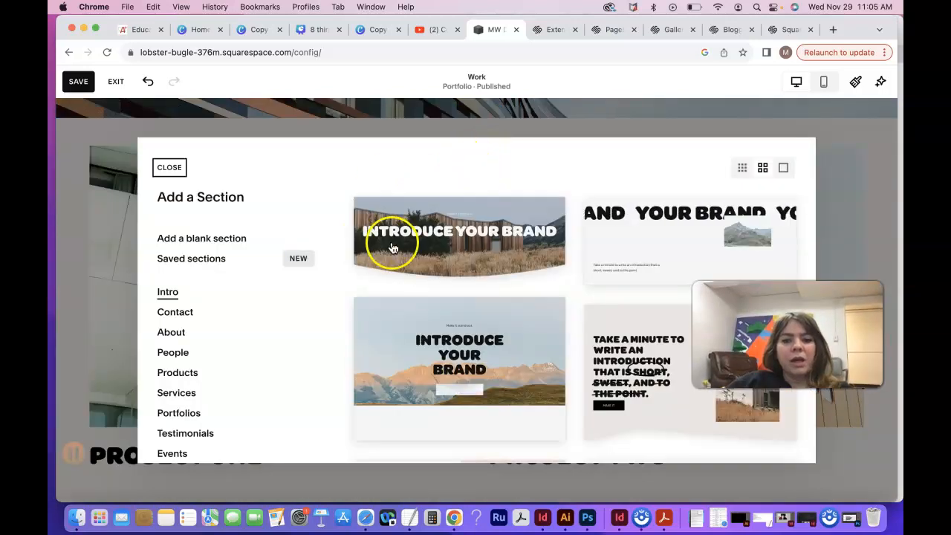
scroll(512, 263, down, 2)
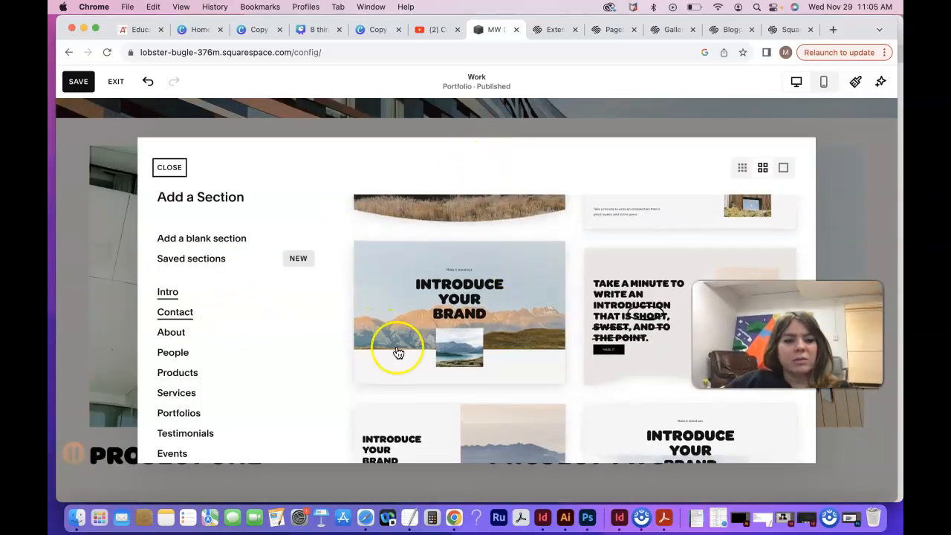
click(214, 237)
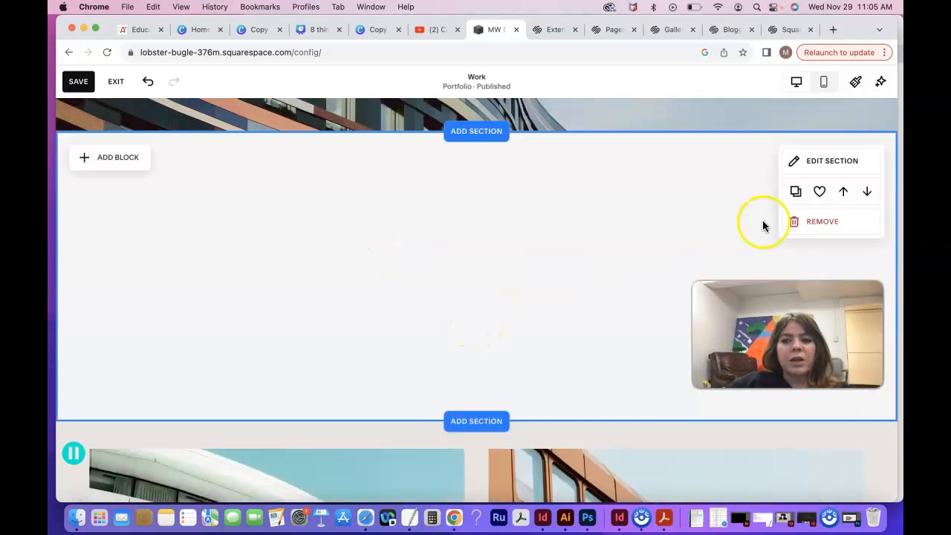
Step: Apply the Light 2 color theme to the new blank section and close its settings
click(821, 160)
click(822, 155)
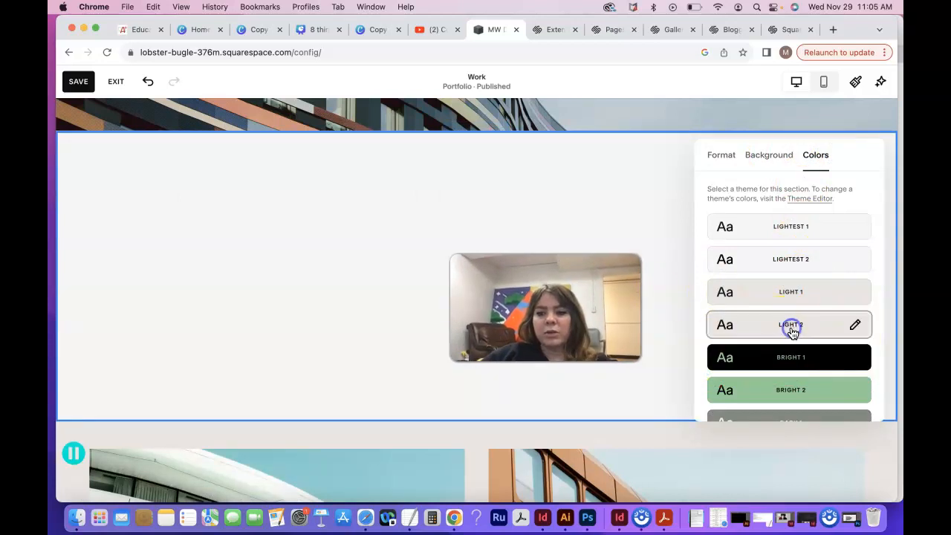
click(792, 332)
click(822, 155)
click(648, 176)
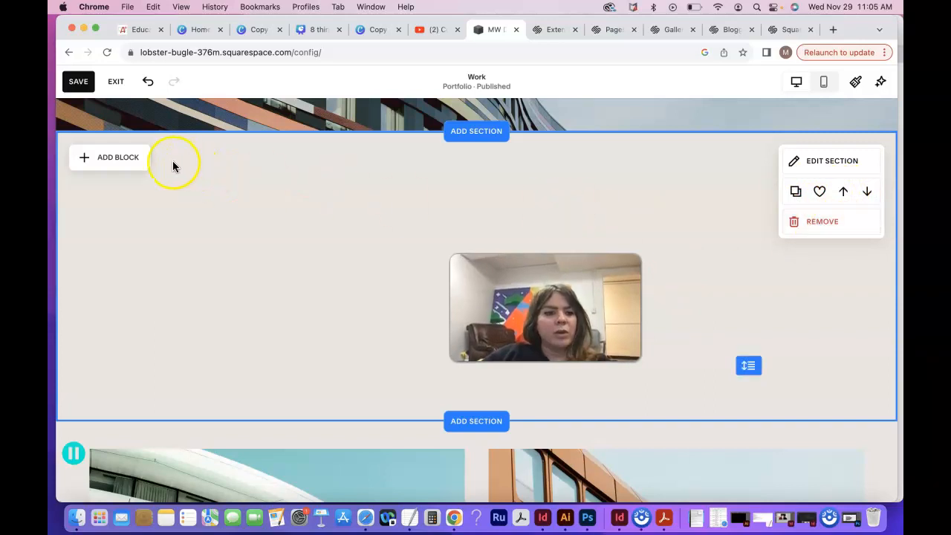
Step: Look through the block types that can be added to the blank section, from basic blocks to integrations and premium ones
click(134, 163)
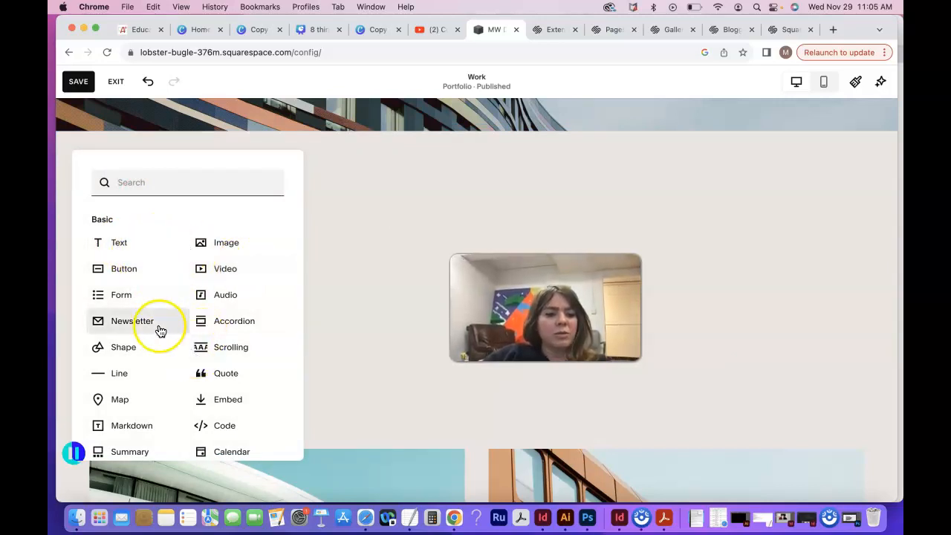
click(240, 350)
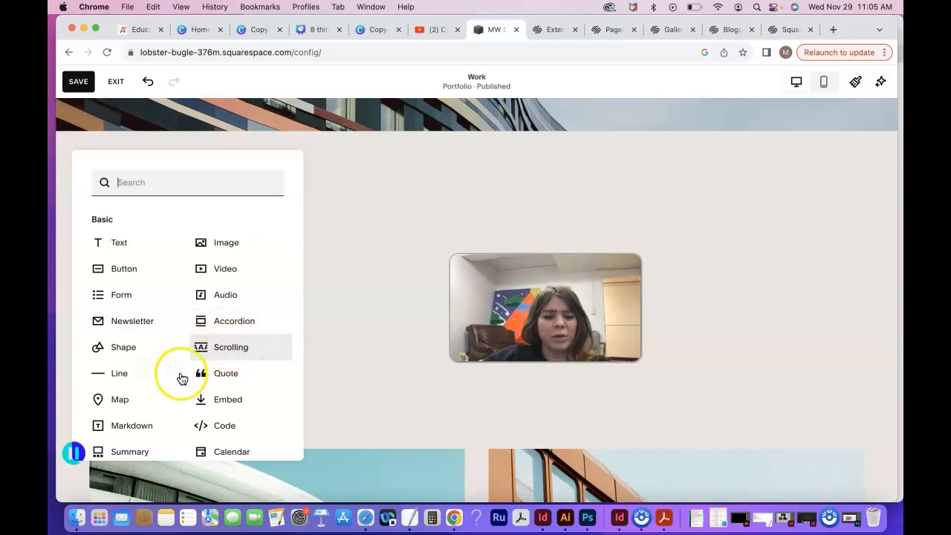
scroll(172, 386, down, 4)
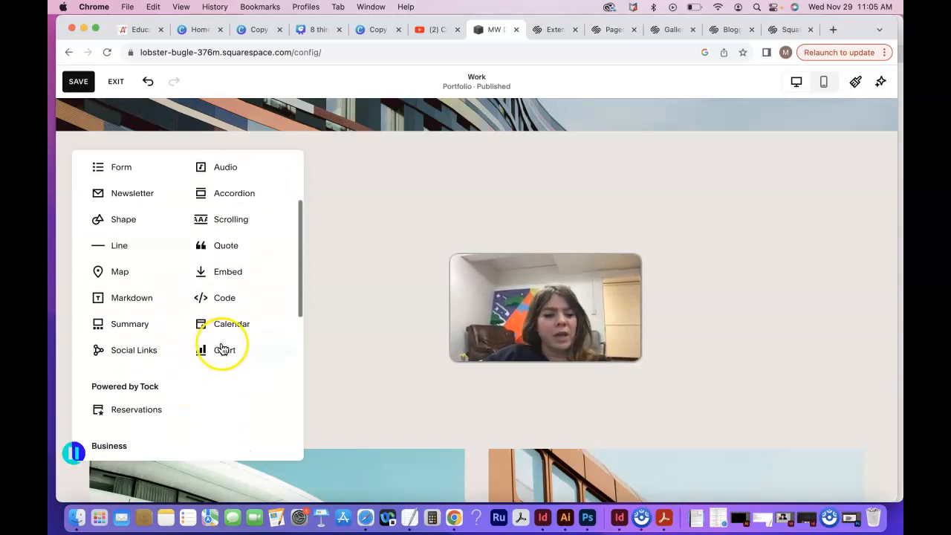
scroll(200, 411, down, 7)
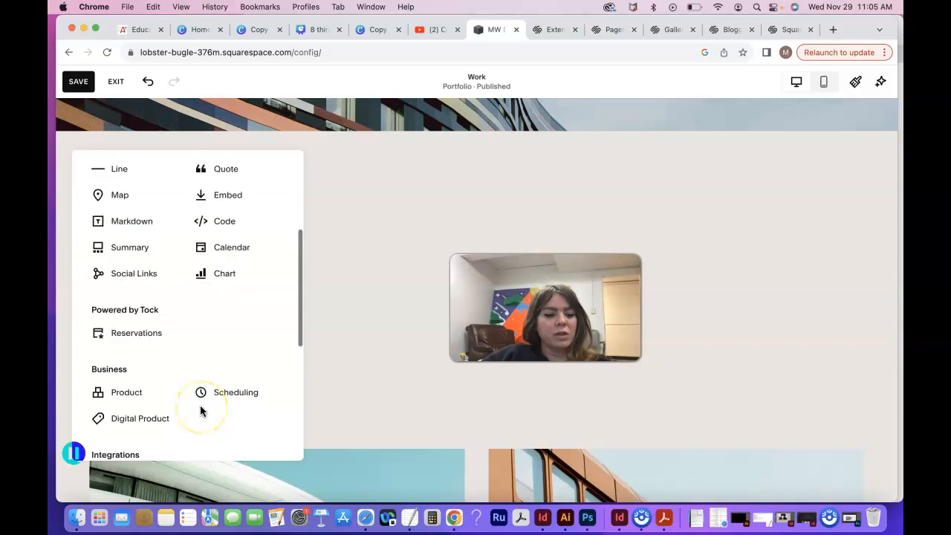
scroll(200, 411, down, 5)
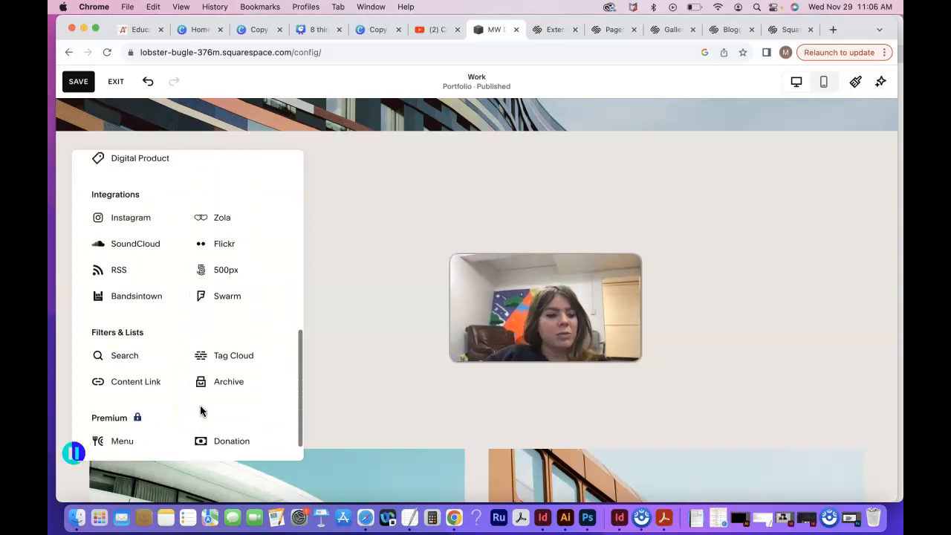
scroll(200, 411, up, 3)
scroll(199, 411, up, 12)
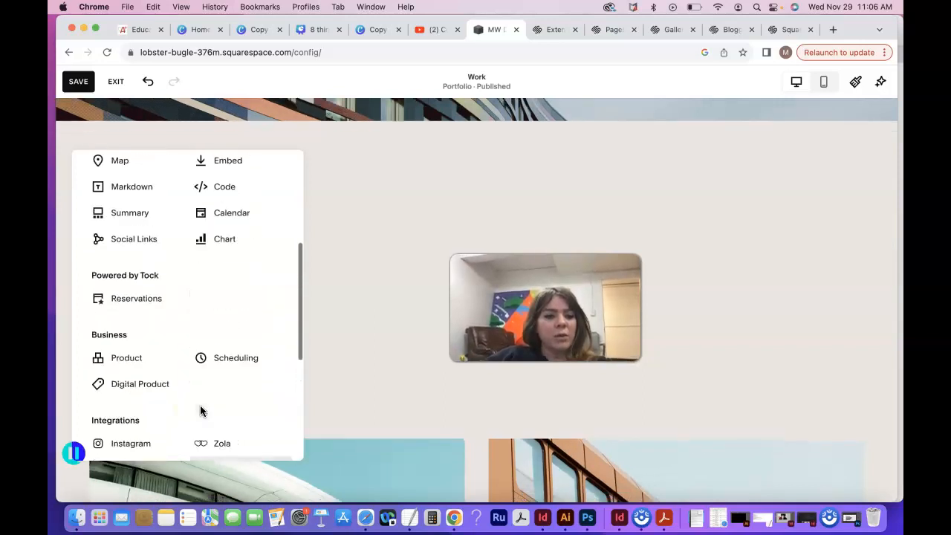
Step: Add a text block to the blank section containing "Headline Text" with "Paragraph Text" on a new line below it
click(120, 243)
click(129, 193)
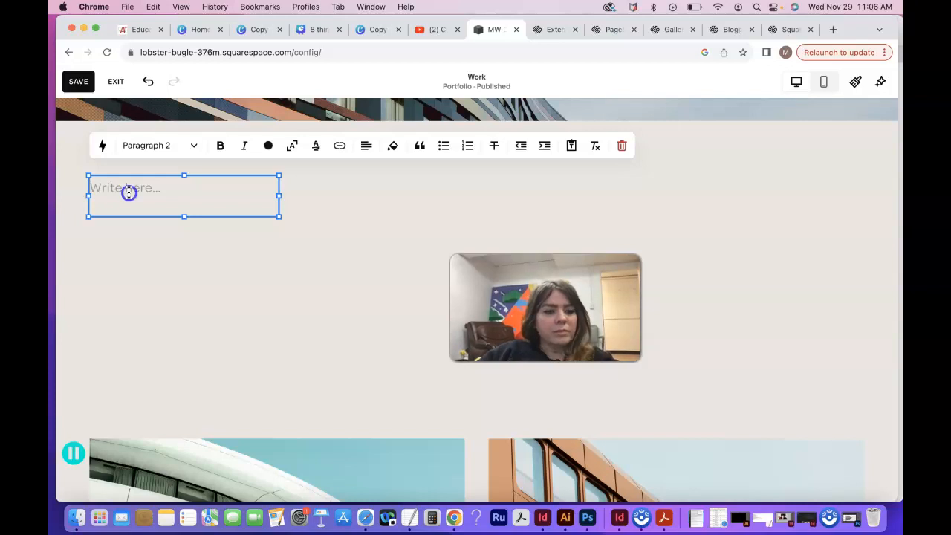
text(Headline )
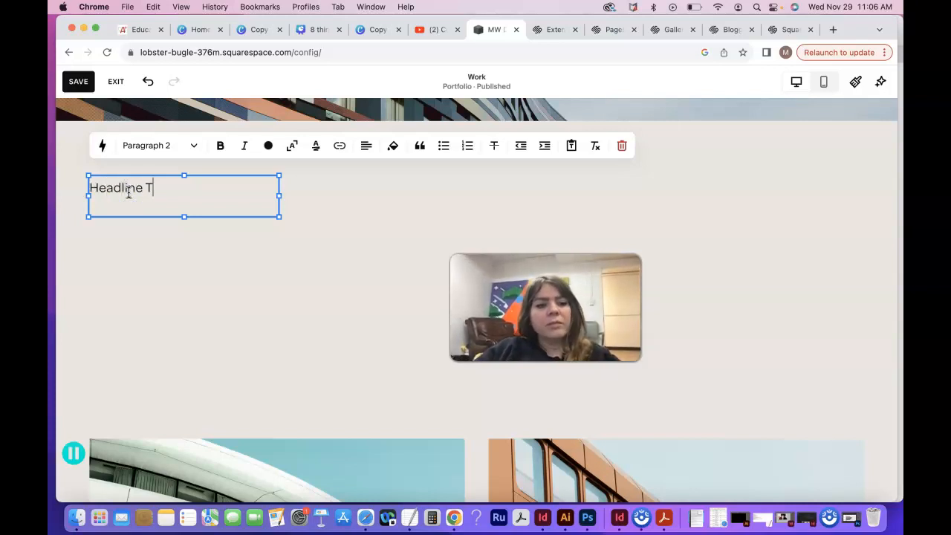
text(Text)
key(Return)
text(Pa)
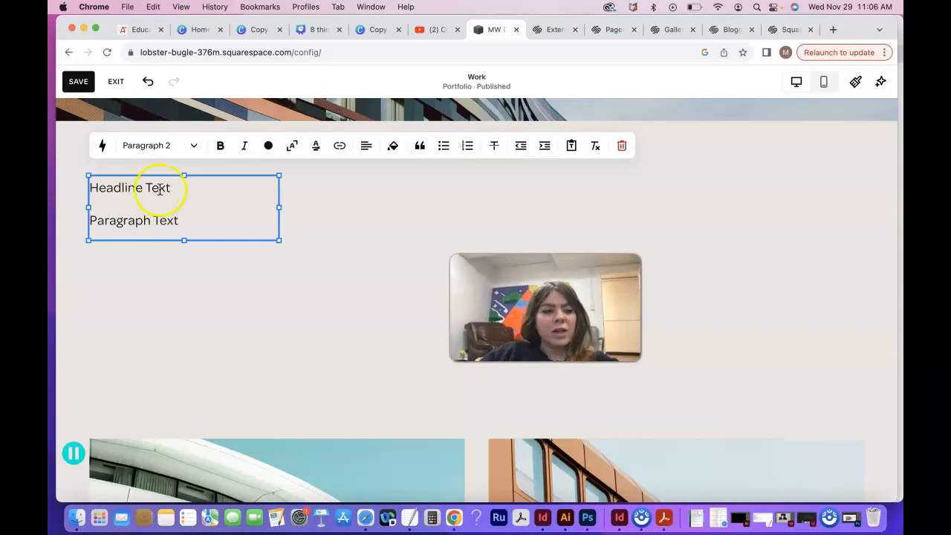
Step: Format the "Headline Text" line as Heading 2 and widen the text block so the headline fits on one line
drag(162, 191, 90, 188)
click(191, 145)
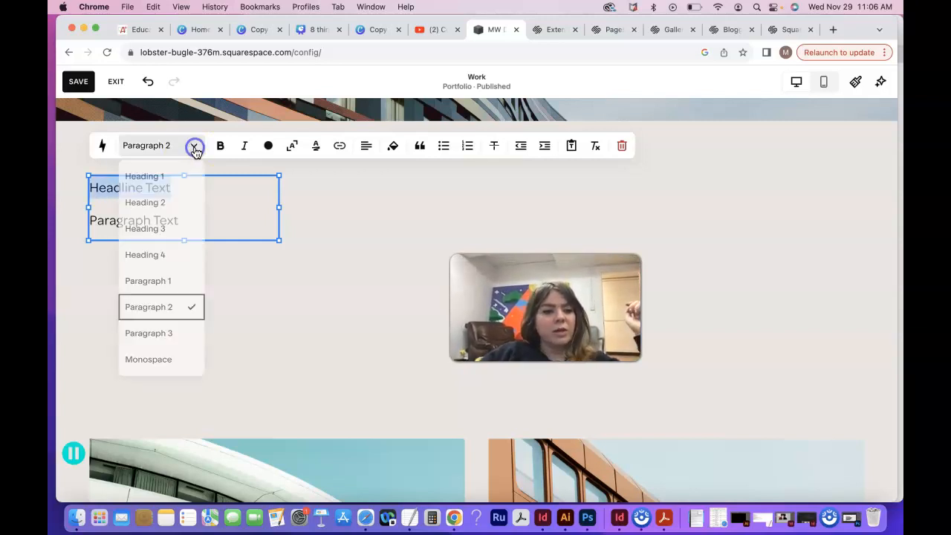
click(183, 200)
drag(279, 243, 437, 244)
click(138, 212)
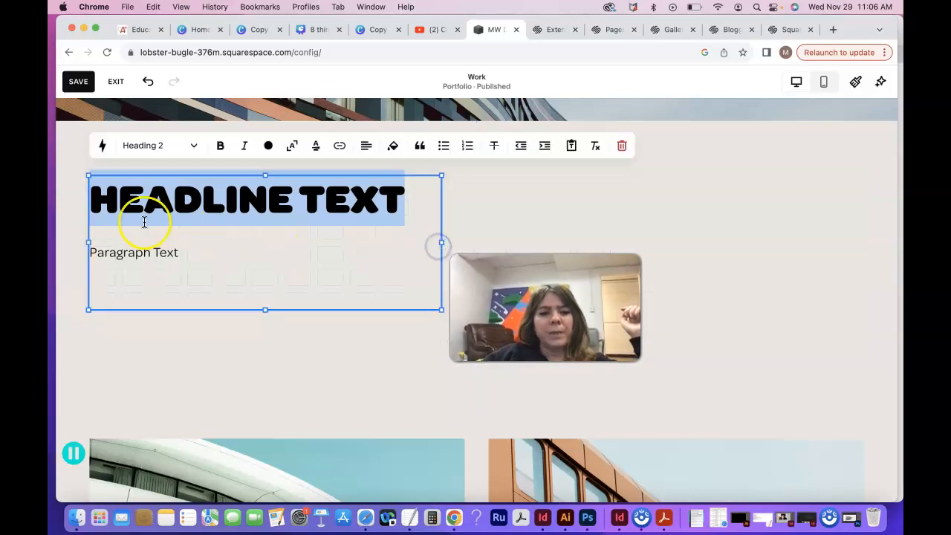
click(136, 253)
triple_click(136, 253)
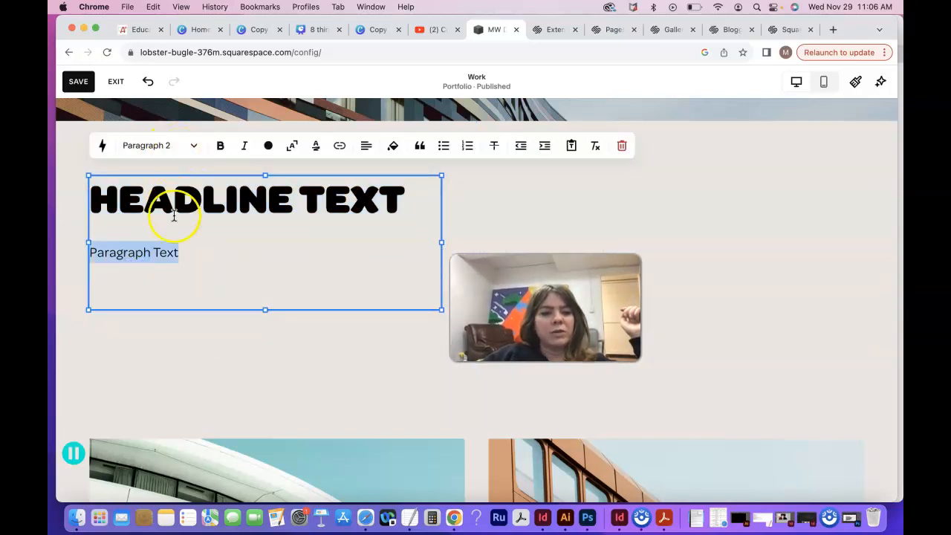
click(177, 252)
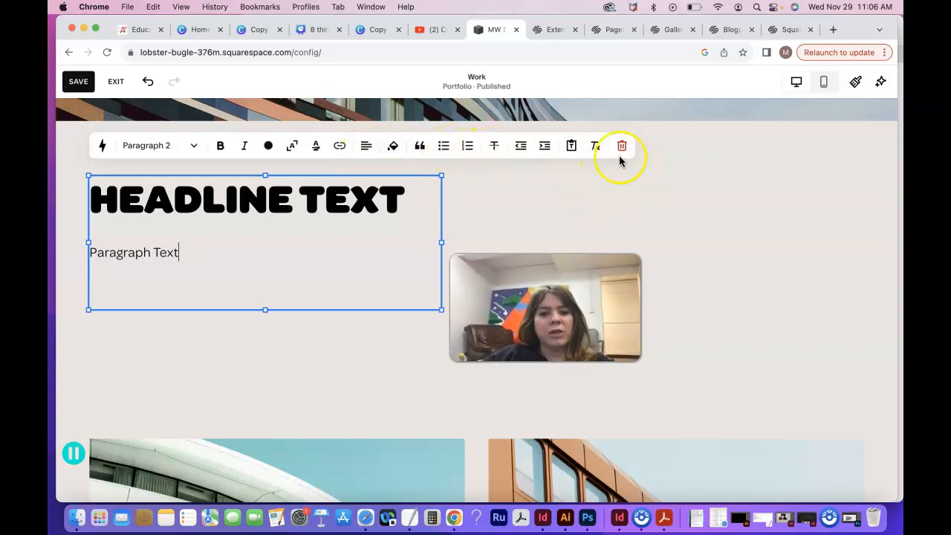
Step: Move the text block slightly lower in its section and deselect it
drag(546, 309, 621, 338)
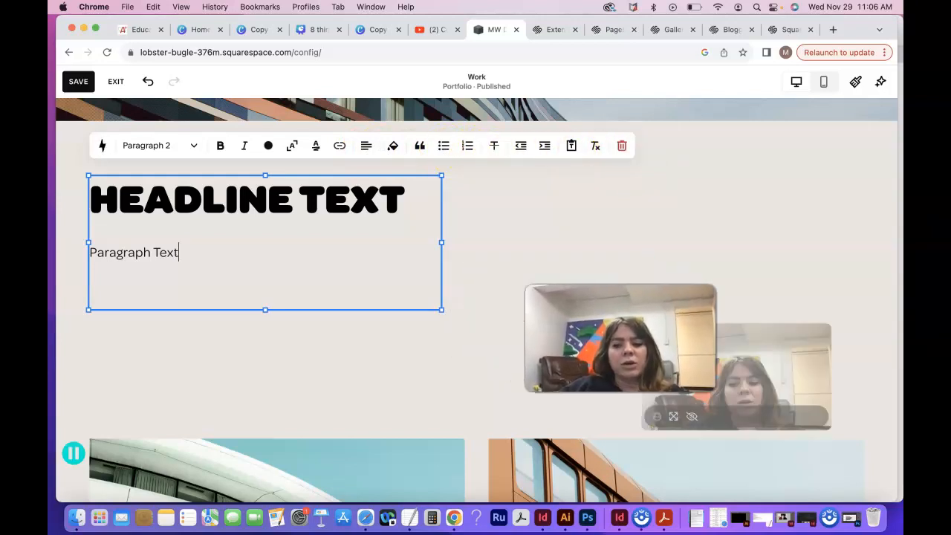
drag(324, 202, 342, 300)
drag(241, 174, 240, 206)
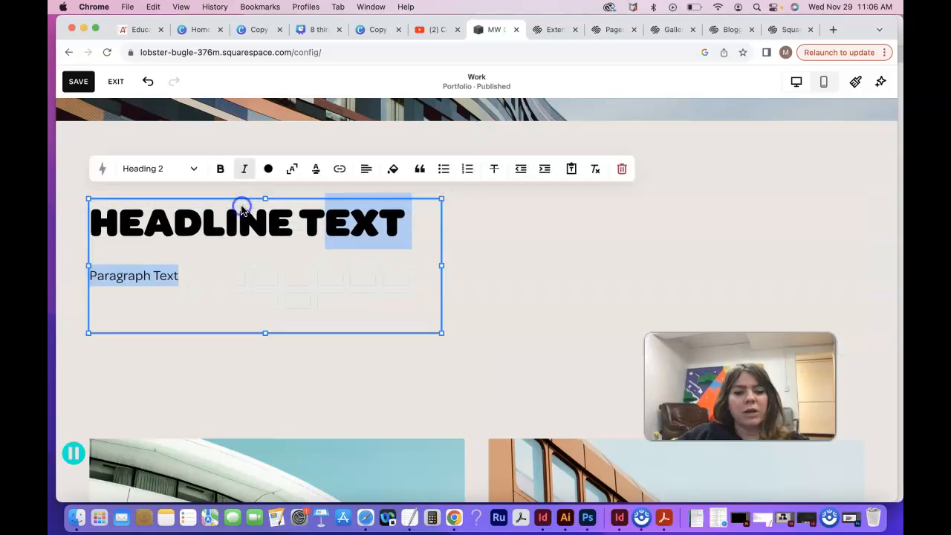
click(513, 366)
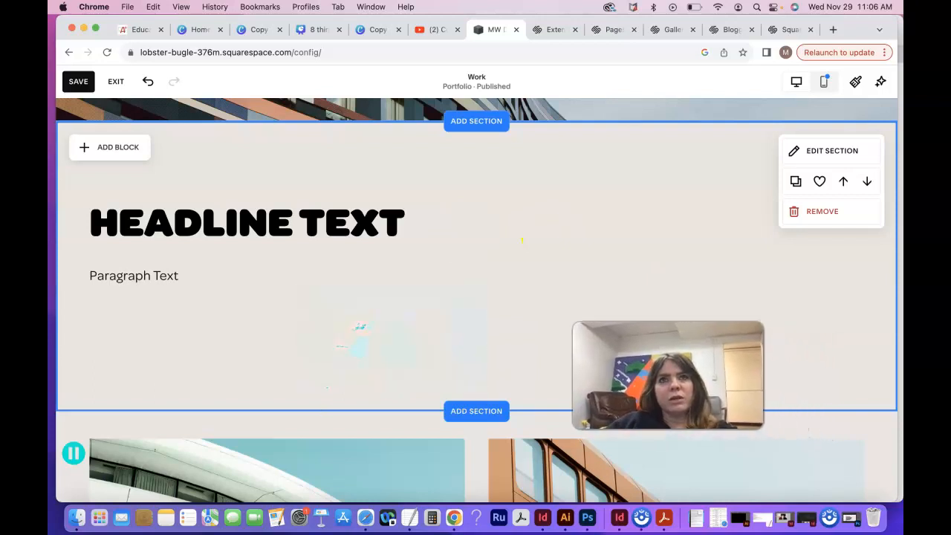
Step: Add an image block on the left side of the section and move the text block to the right half, aligned with the image's top
click(124, 149)
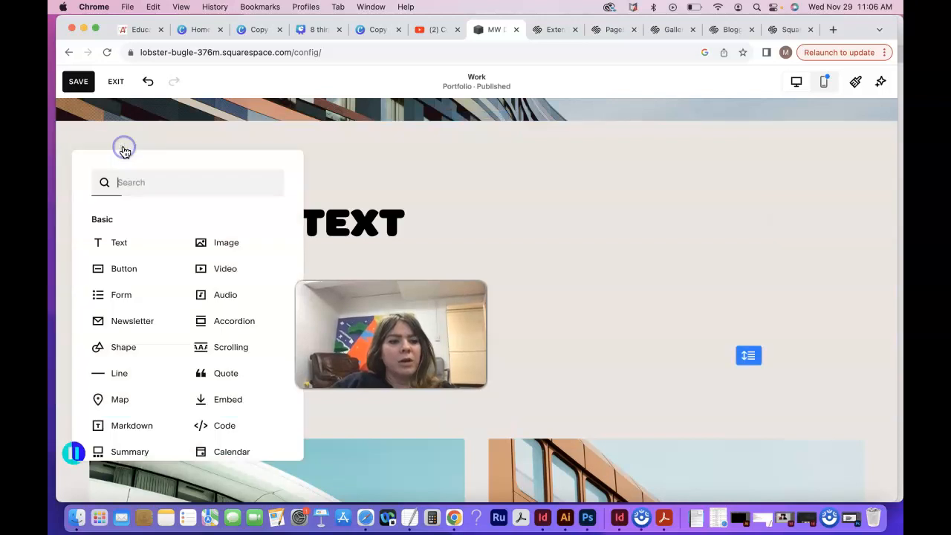
click(219, 242)
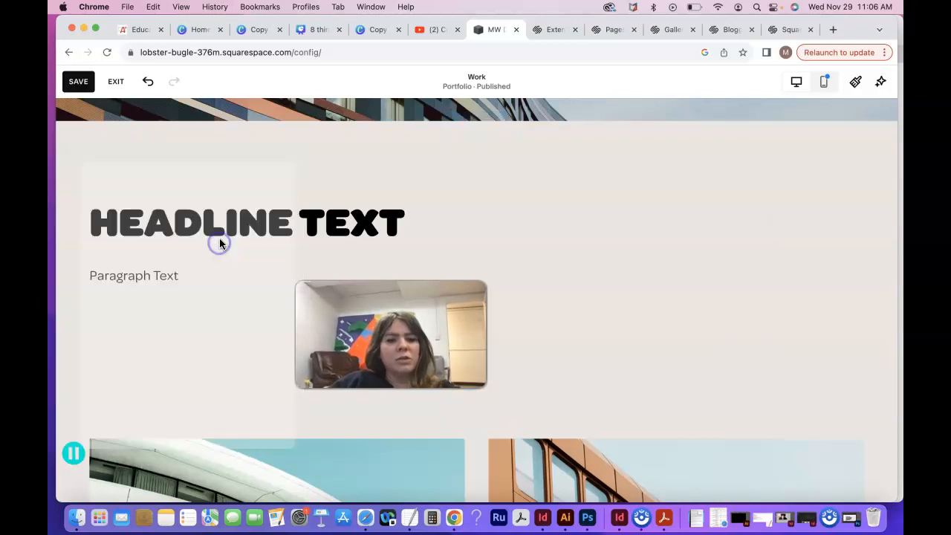
drag(249, 239, 203, 225)
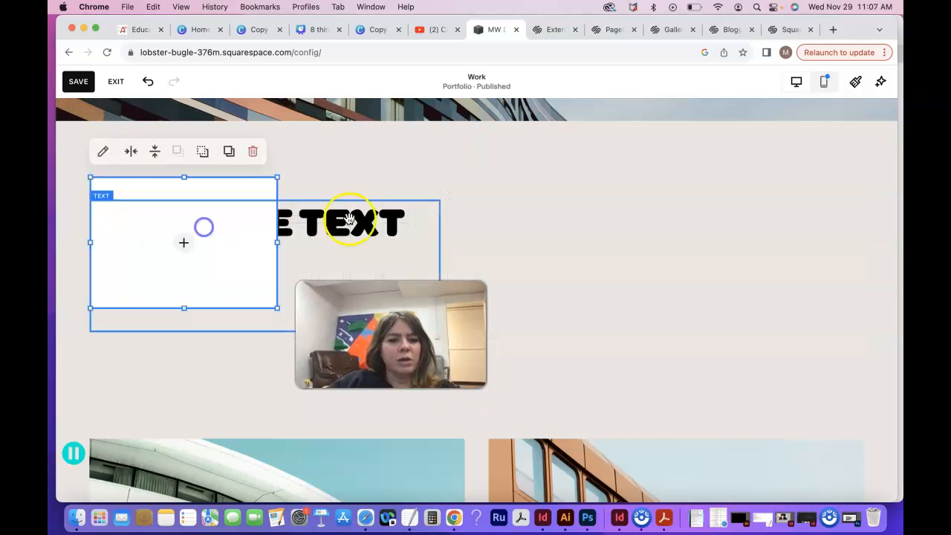
drag(365, 224, 756, 206)
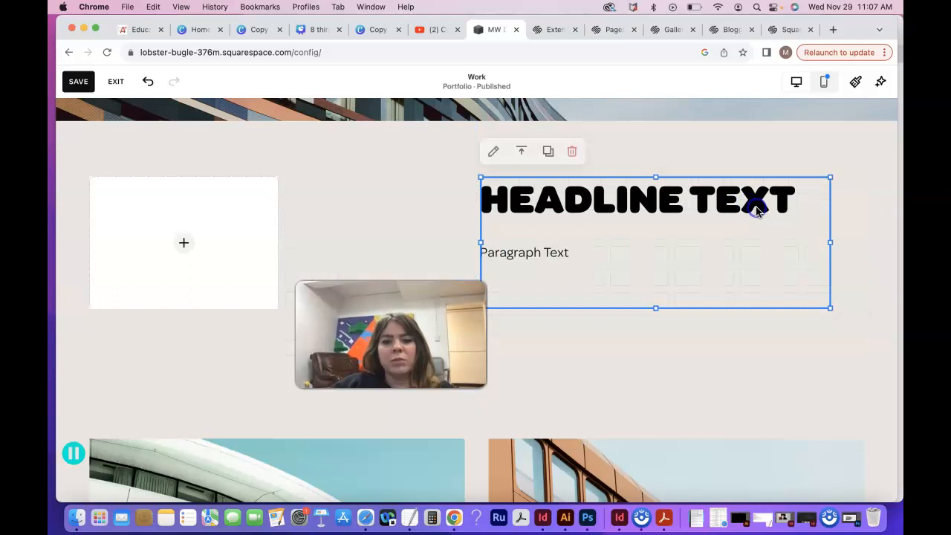
Step: Enlarge the image block to fill the section's left half and upload Headshot2023.jpg from the Downloads folder into it
click(225, 206)
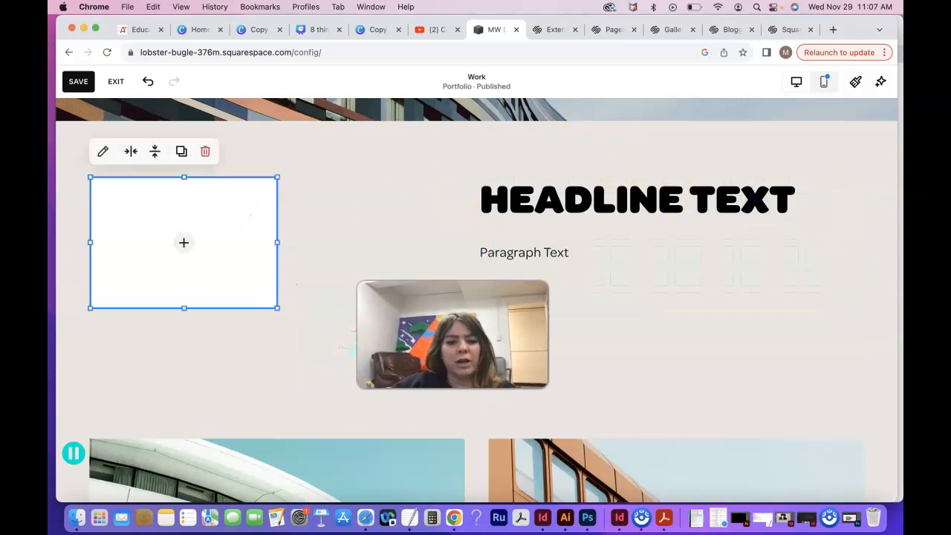
drag(277, 309, 439, 406)
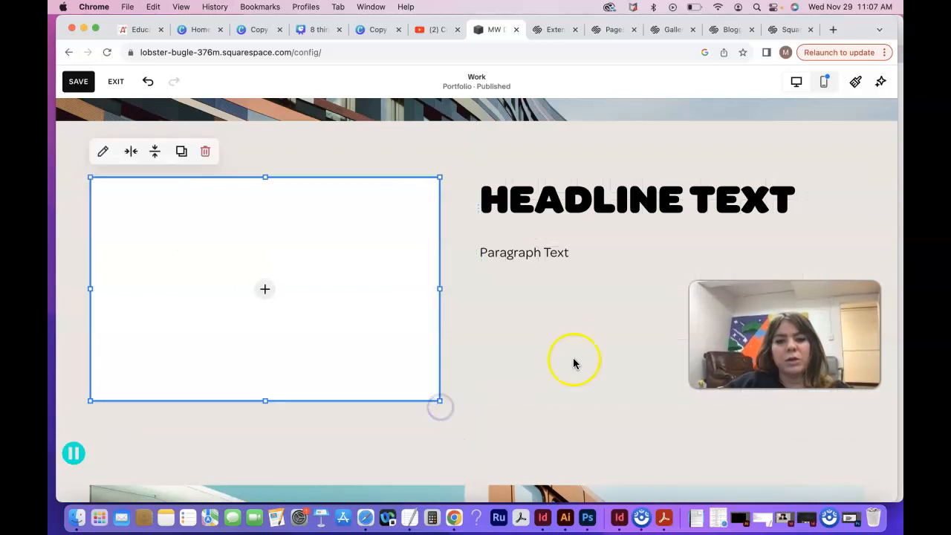
click(265, 289)
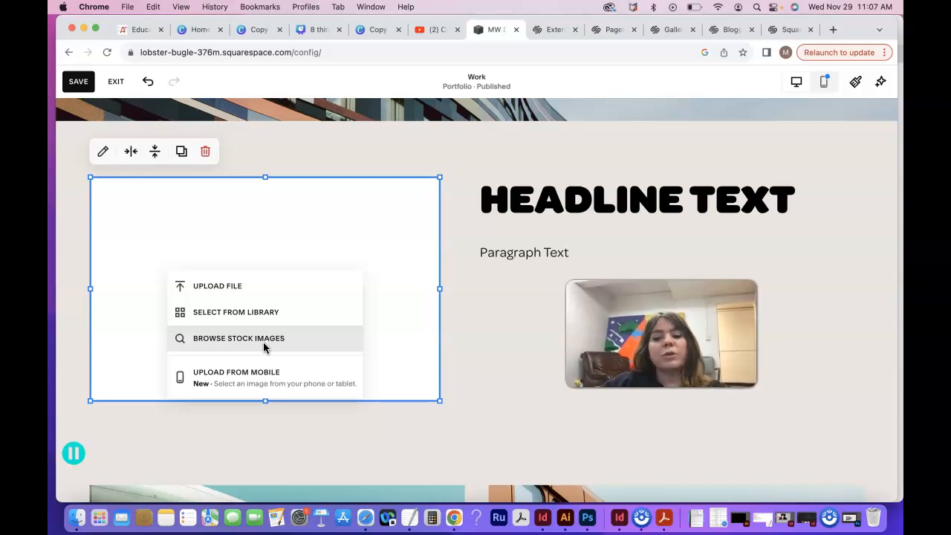
click(265, 343)
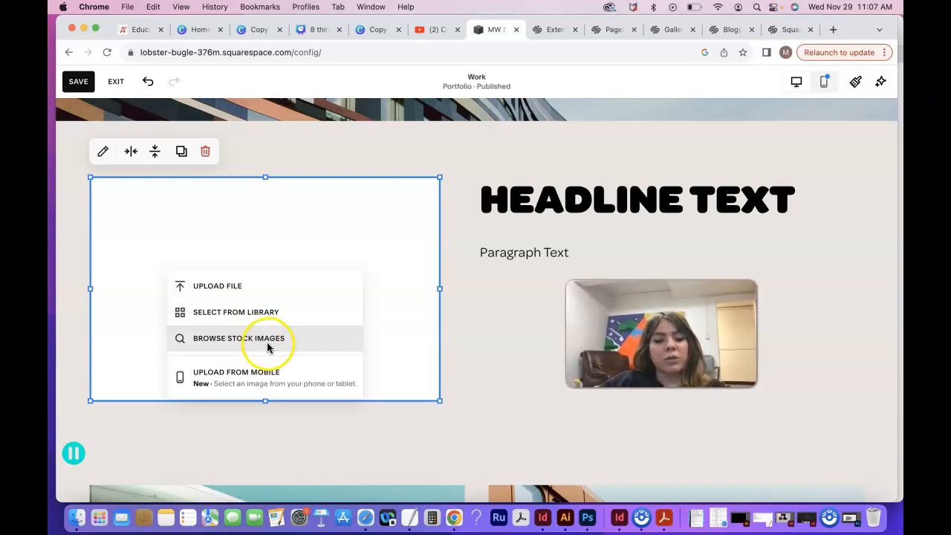
click(224, 295)
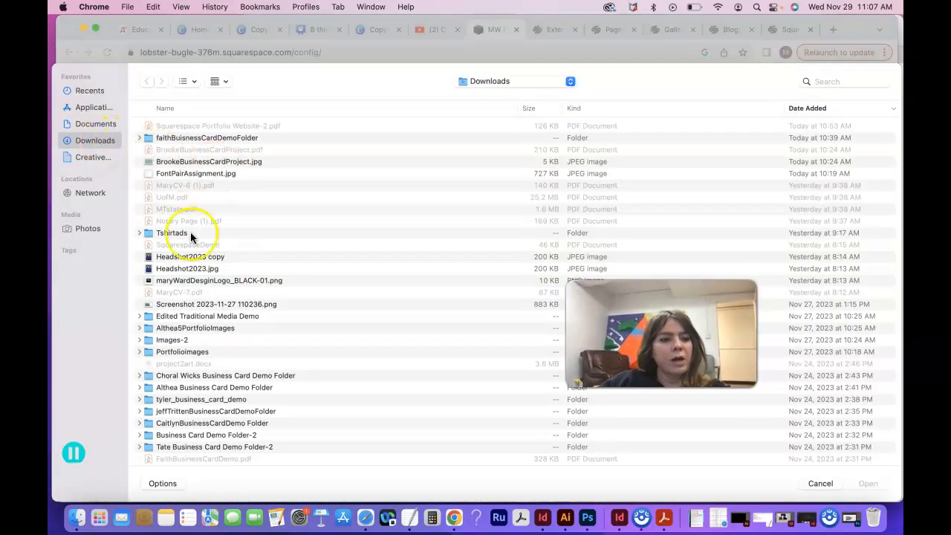
scroll(220, 276, down, 1)
scroll(219, 276, down, 2)
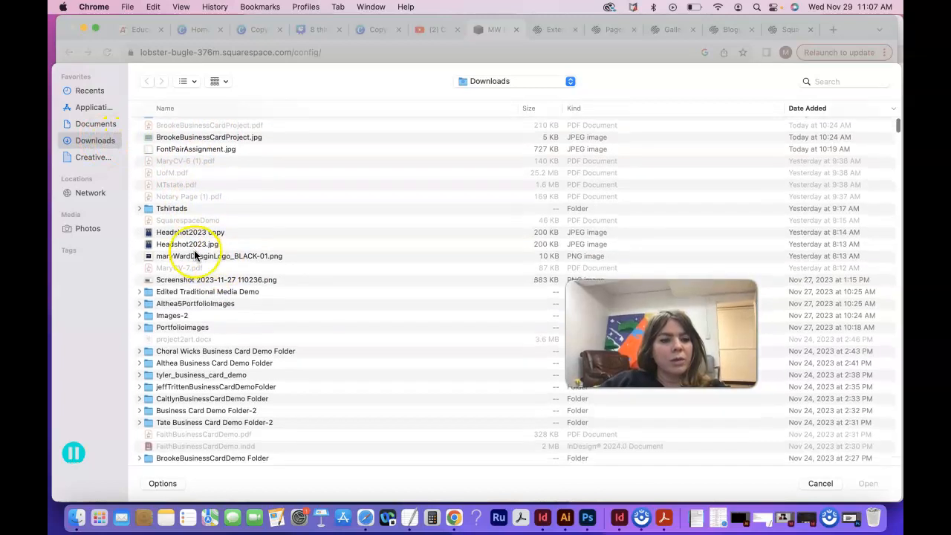
click(190, 245)
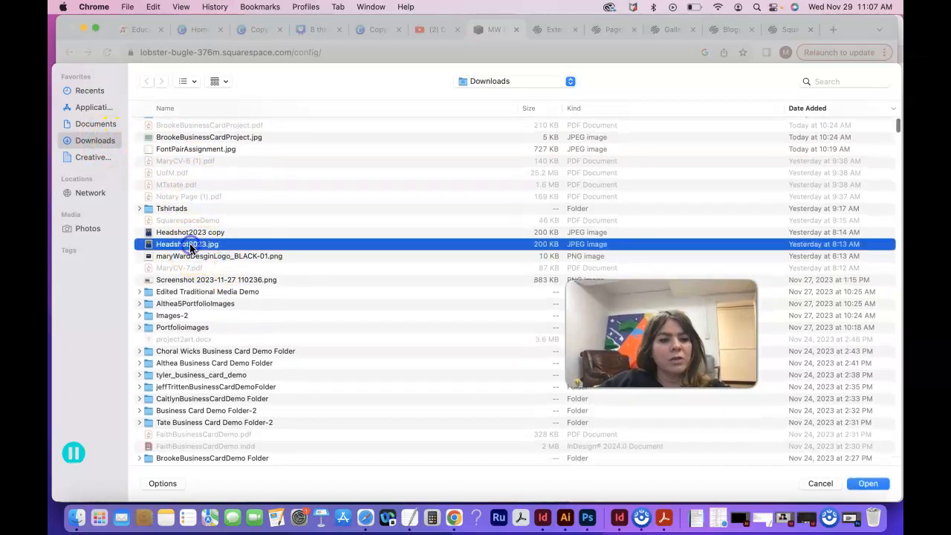
click(865, 483)
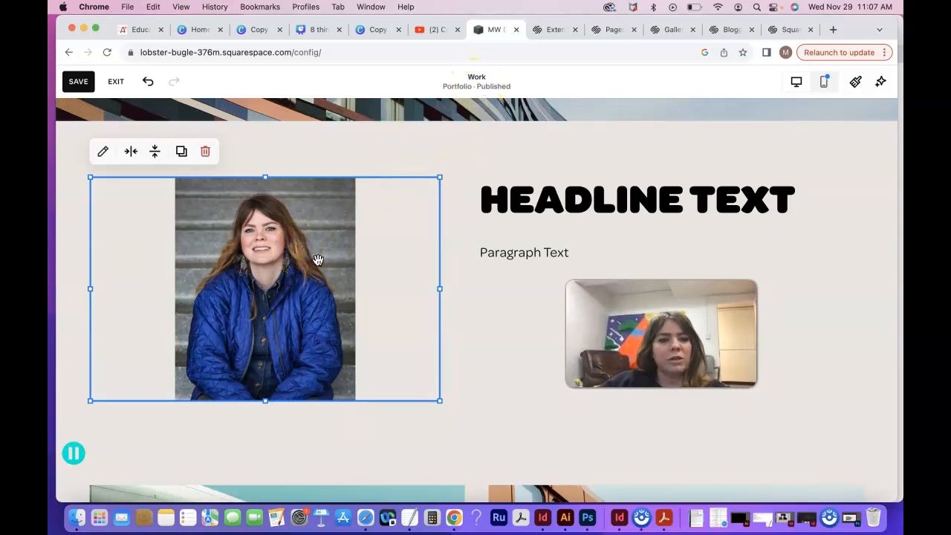
Step: Review the headshot block's content settings and open Headshot2023.jpg in the image editor
double_click(271, 253)
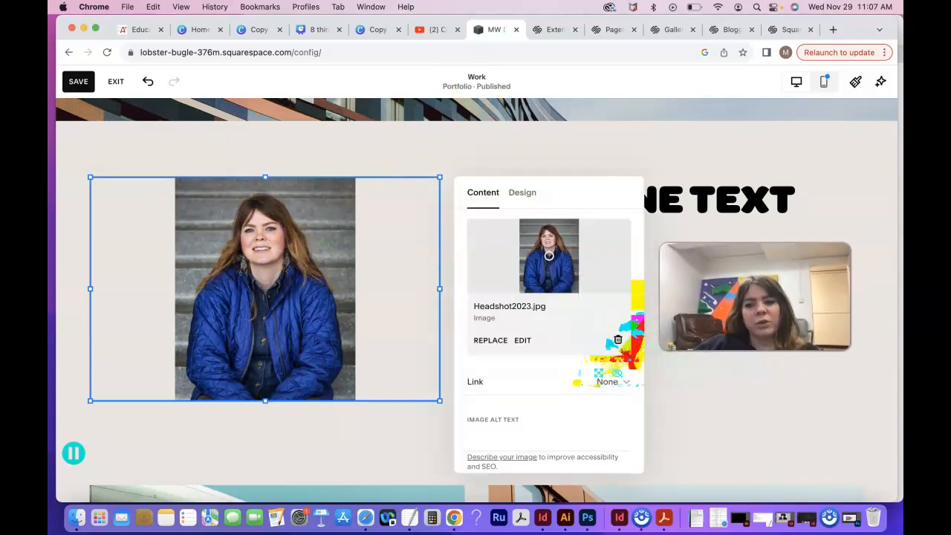
click(407, 420)
click(102, 153)
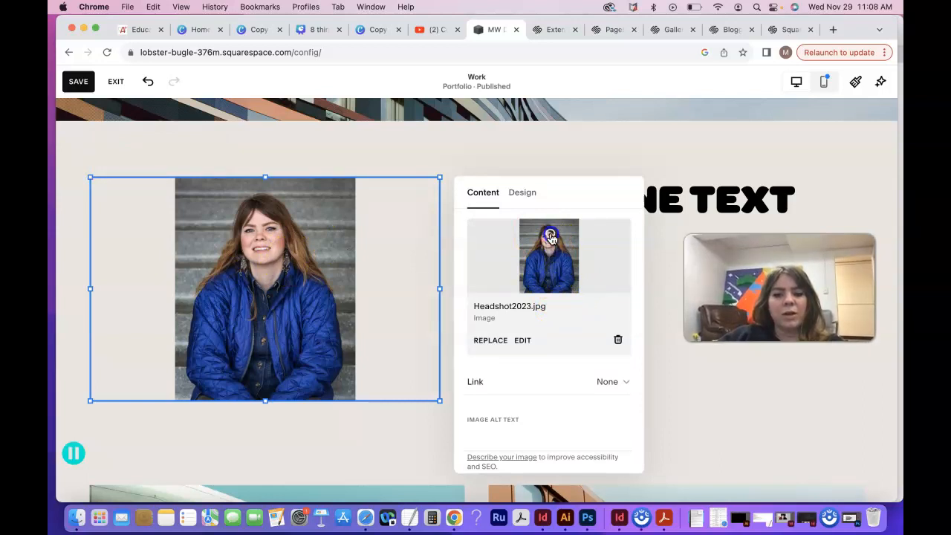
scroll(548, 386, down, 3)
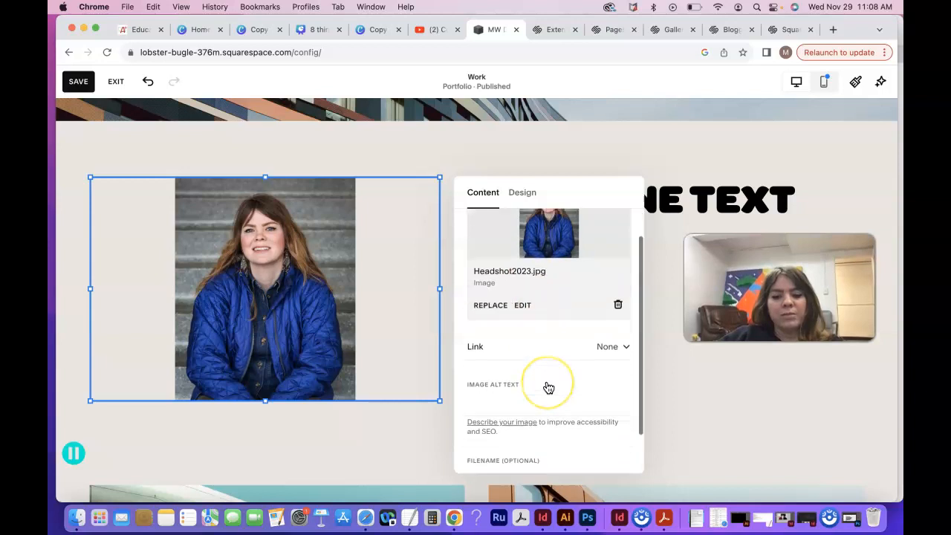
scroll(546, 388, up, 3)
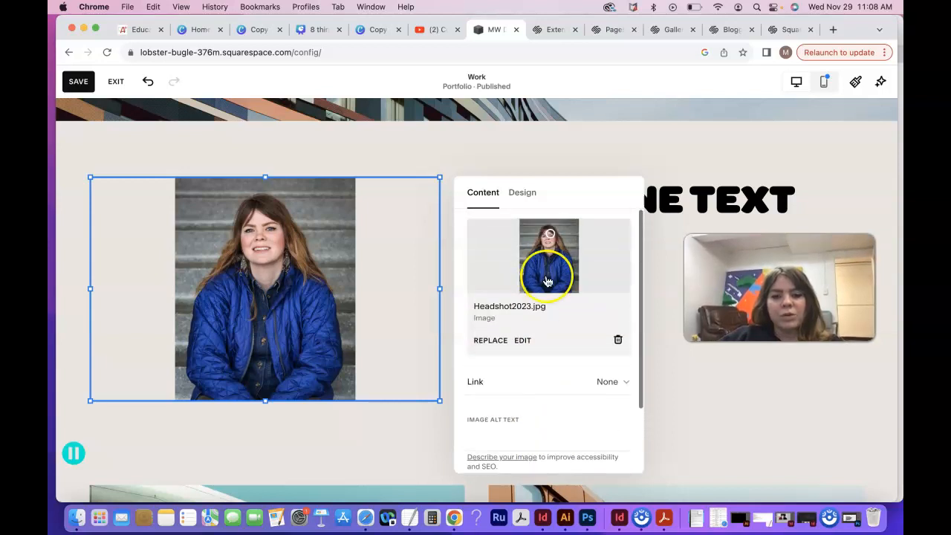
click(523, 341)
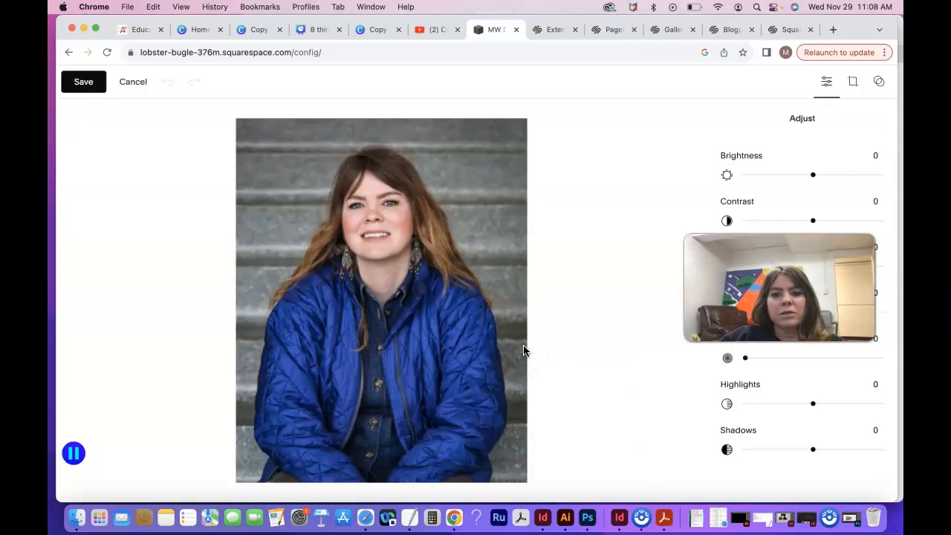
drag(754, 238, 522, 122)
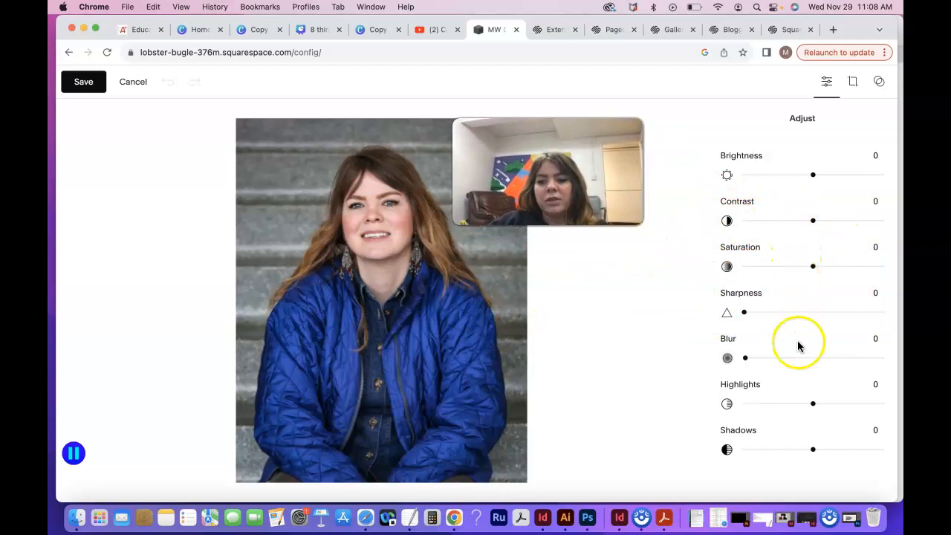
scroll(807, 388, down, 2)
scroll(807, 389, up, 2)
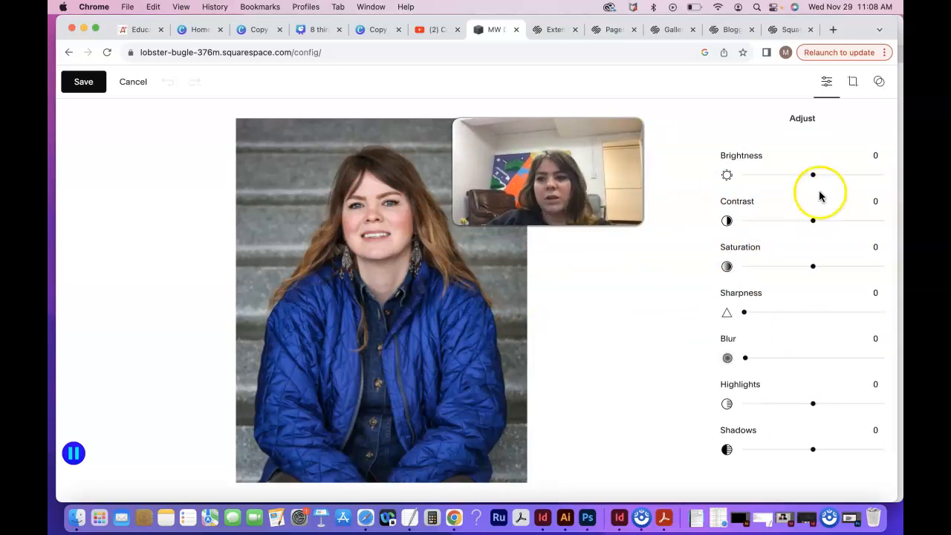
Step: Crop the headshot to a 3:2 ratio framing the head and shoulders, and save the image edit
click(853, 82)
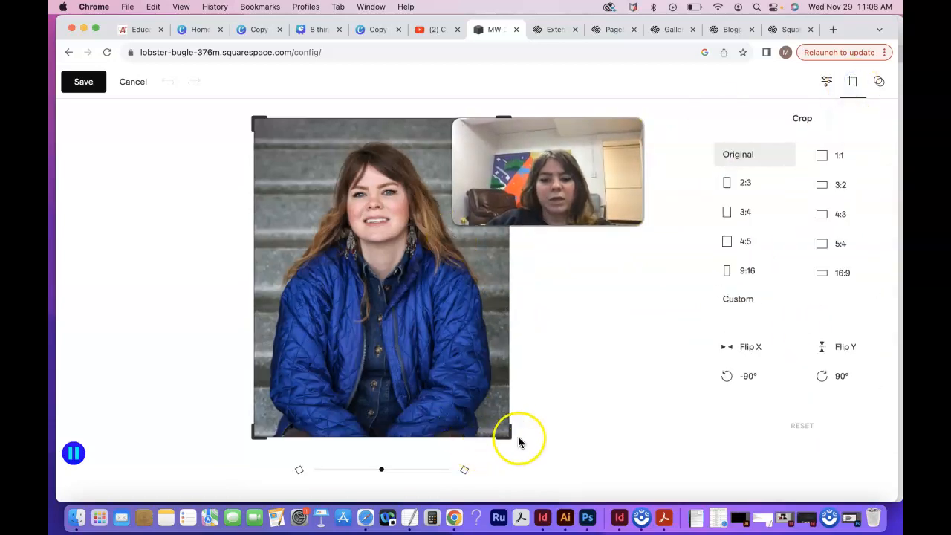
click(728, 183)
click(728, 213)
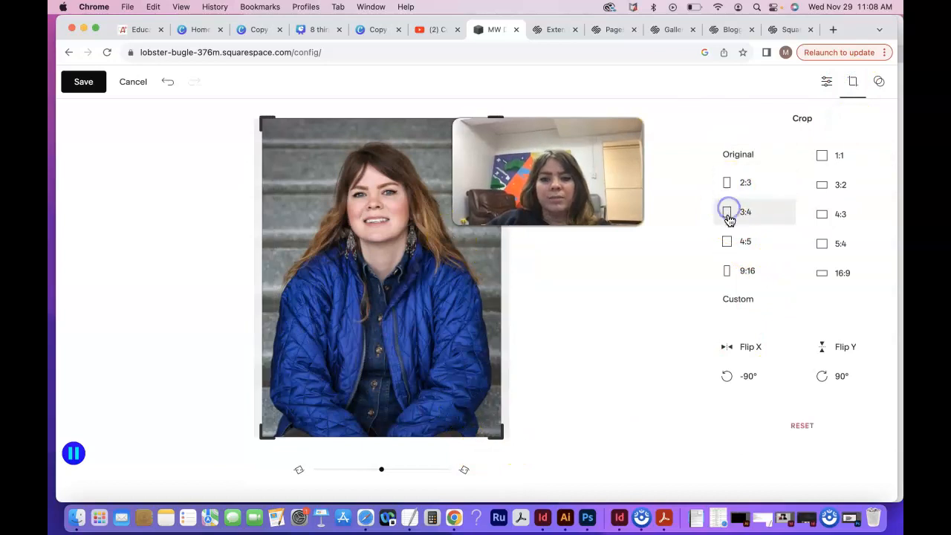
click(728, 242)
click(726, 271)
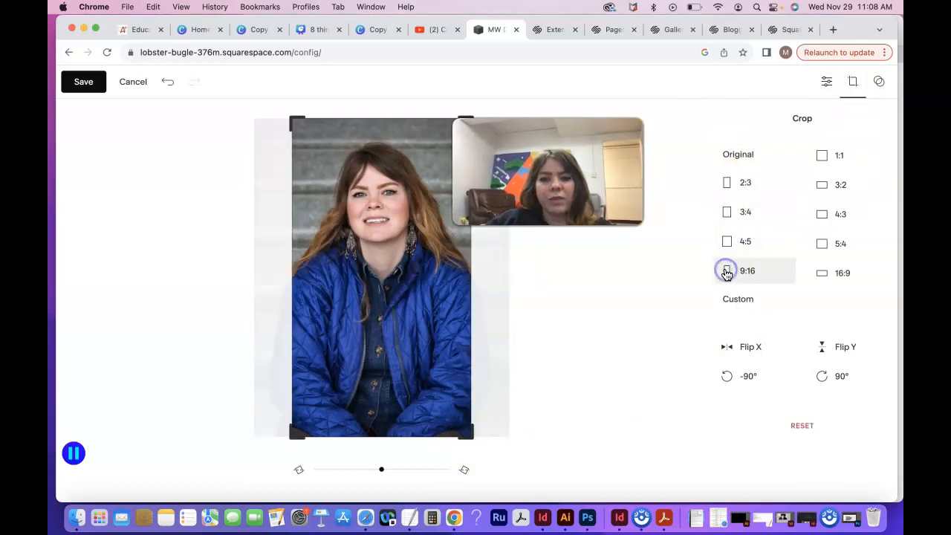
click(820, 156)
click(822, 197)
drag(414, 343, 398, 291)
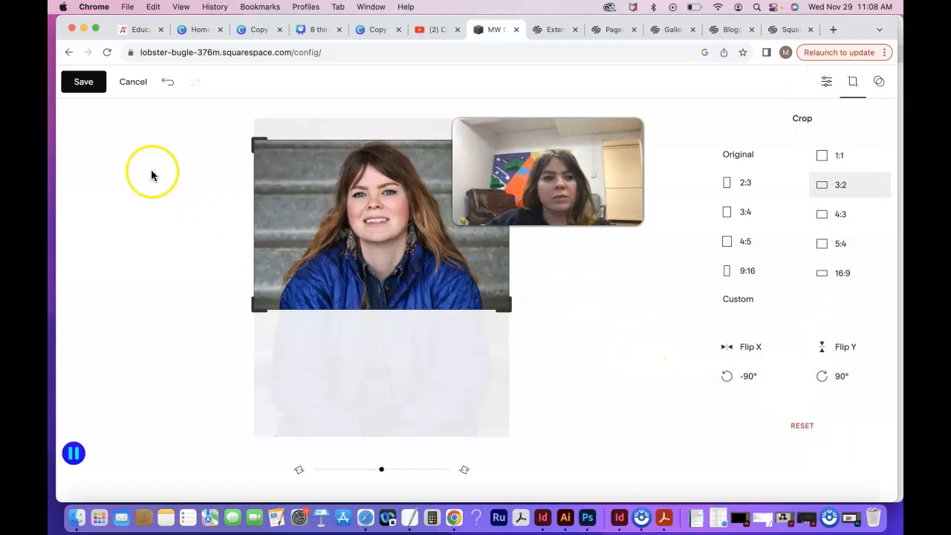
click(83, 81)
click(518, 313)
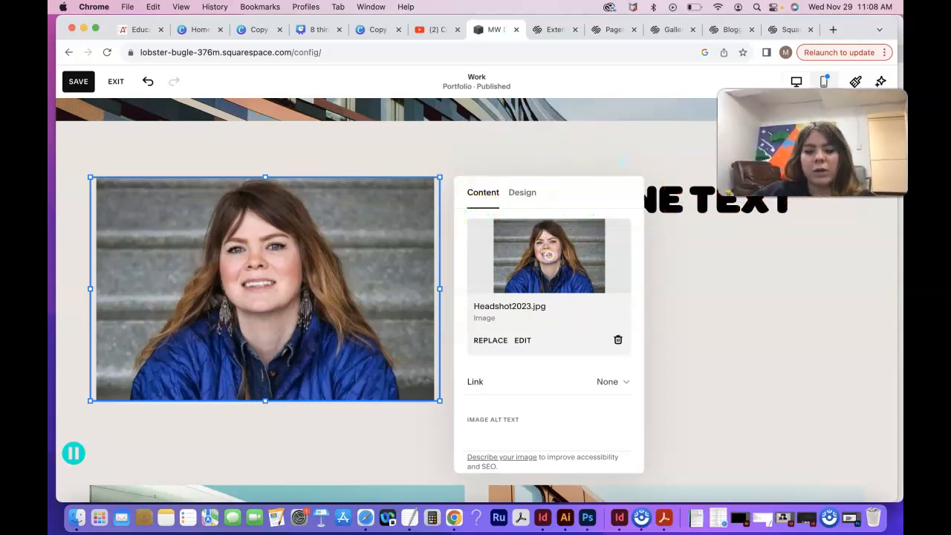
Step: Switch the headshot's design from Fit to Shape and apply the four-lobed clover shape from the 1:1 set
click(521, 193)
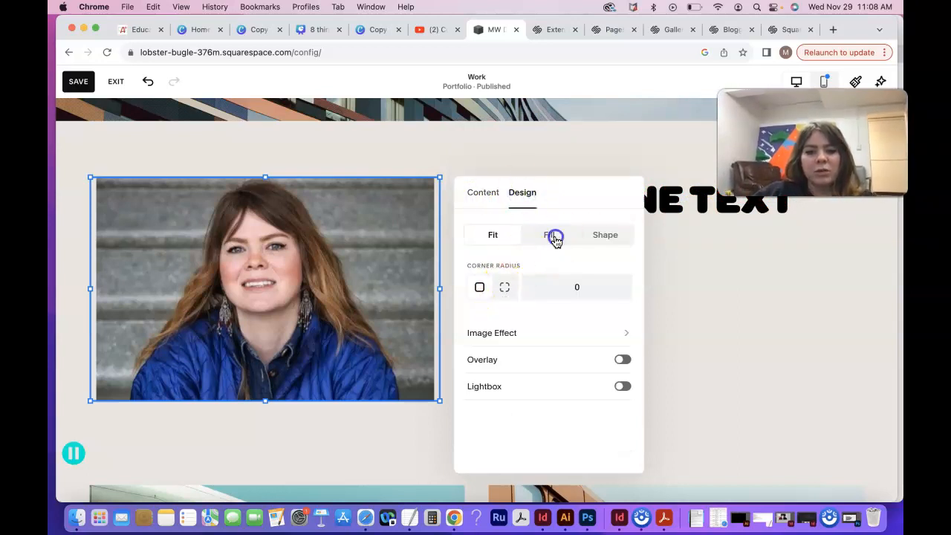
click(554, 236)
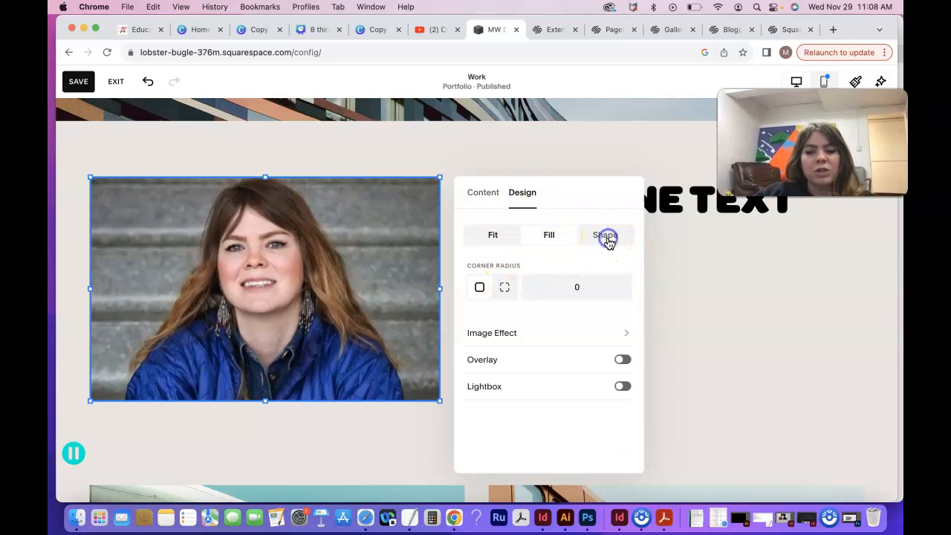
click(607, 241)
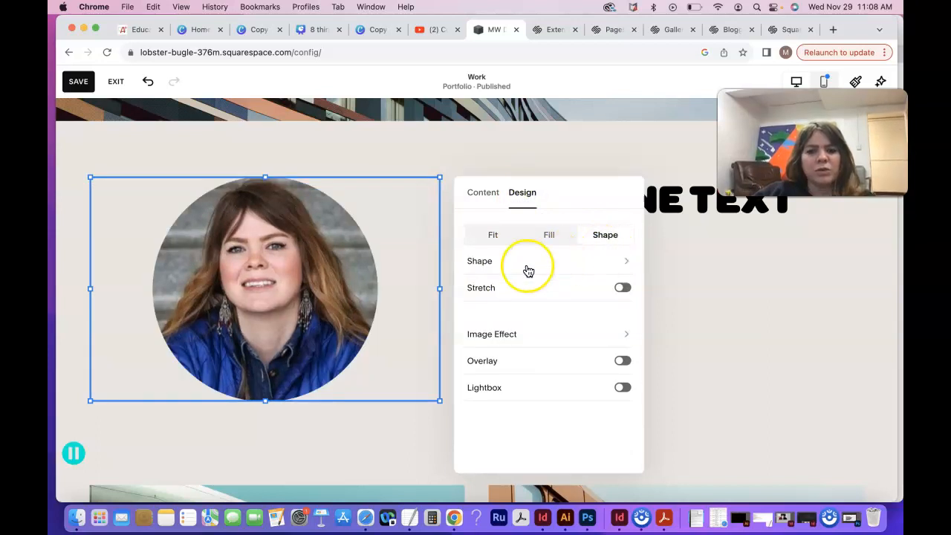
click(480, 264)
click(544, 326)
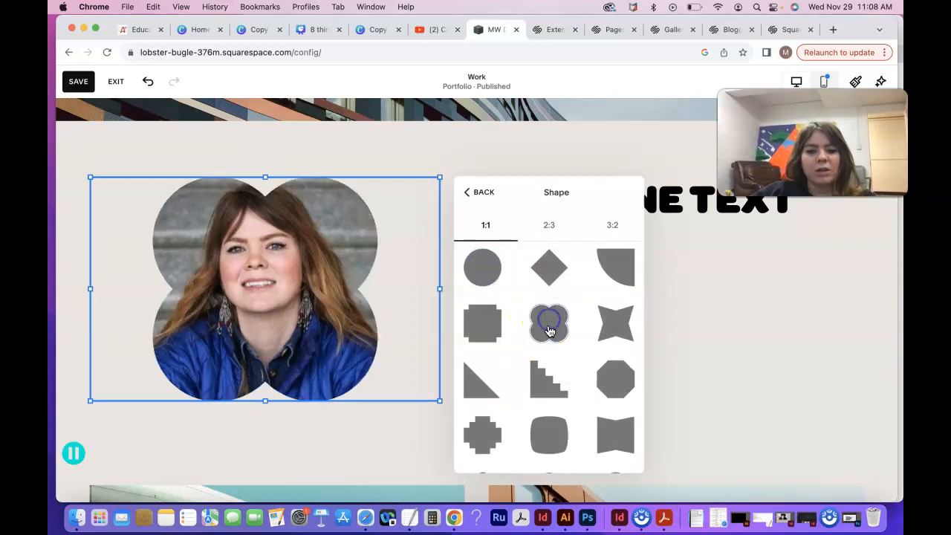
click(611, 326)
click(547, 379)
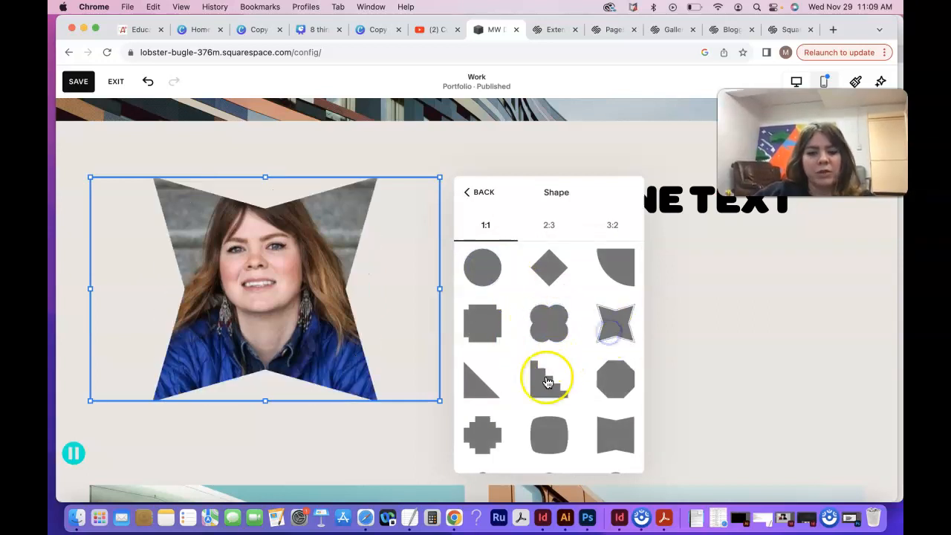
click(628, 388)
click(483, 382)
click(546, 318)
click(471, 190)
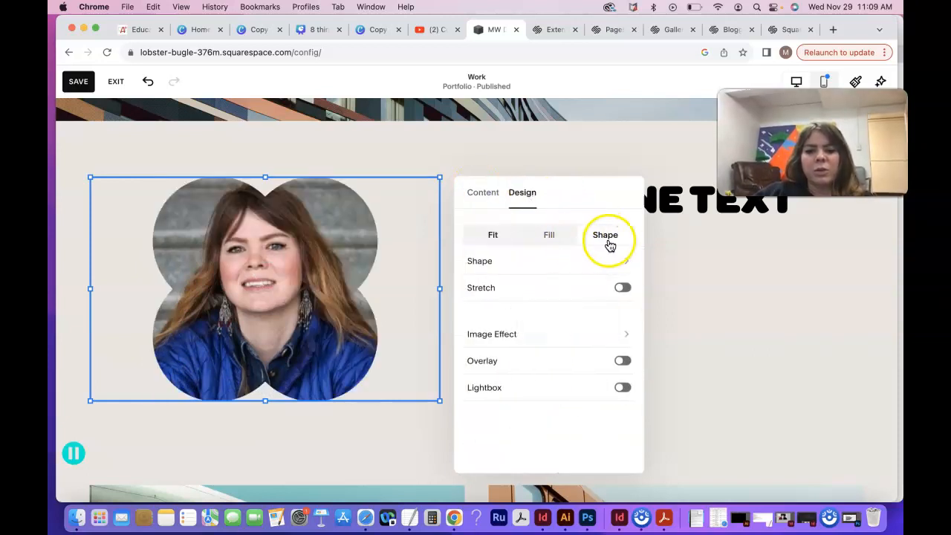
Step: Try several 3:2 shapes on the headshot, followed by the slanted oval and the arch from the 2:3 set
click(623, 273)
click(550, 224)
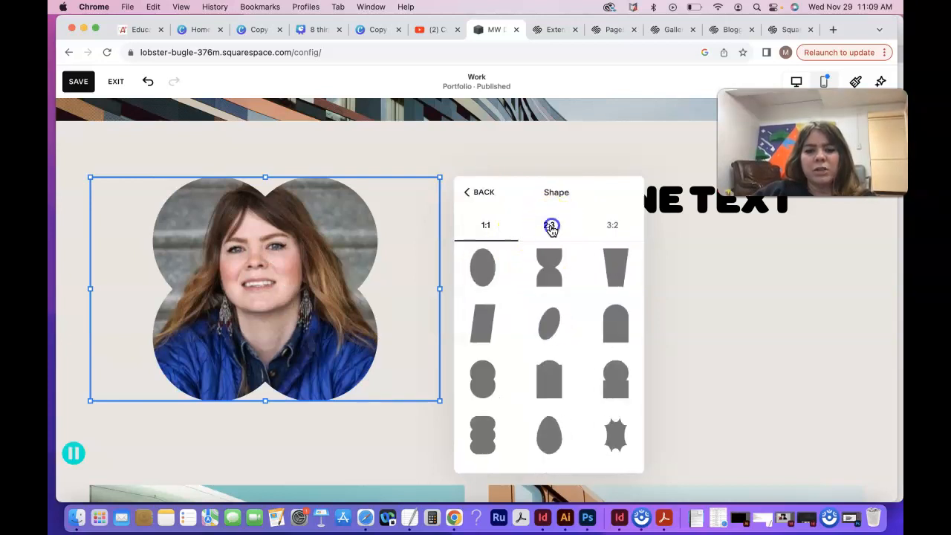
click(611, 231)
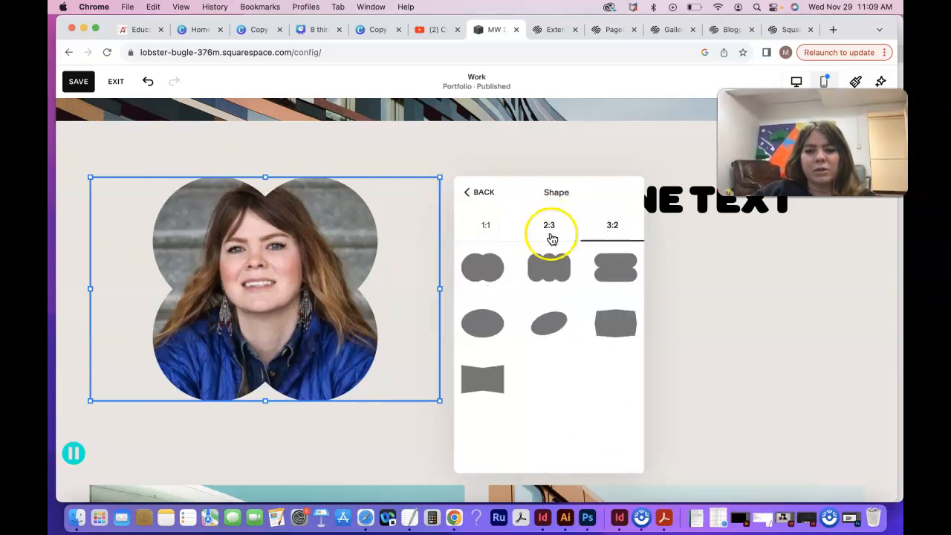
click(541, 272)
click(504, 277)
click(489, 318)
click(550, 220)
click(557, 312)
click(616, 324)
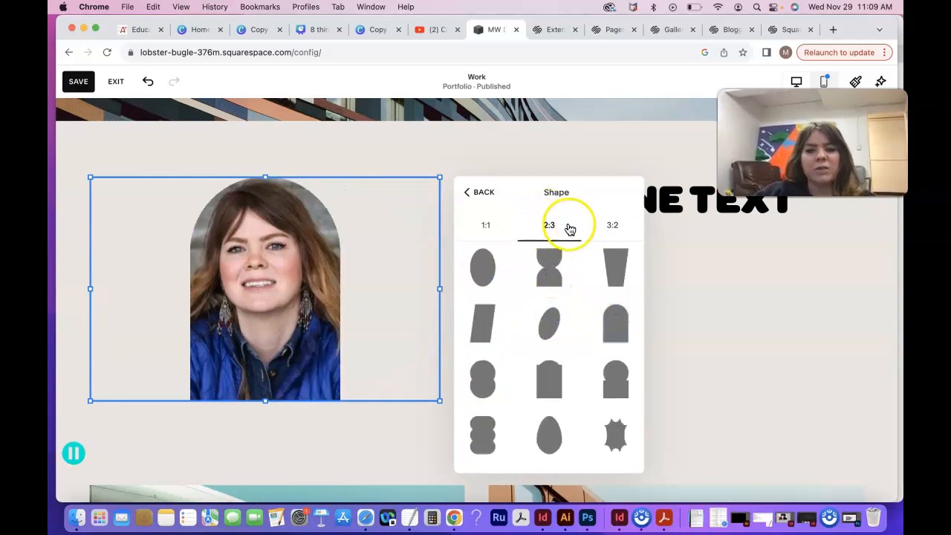
Step: Try the 1:1 circle and diamond and the 2:3 hourglass shape on the headshot
click(485, 224)
click(483, 274)
click(549, 268)
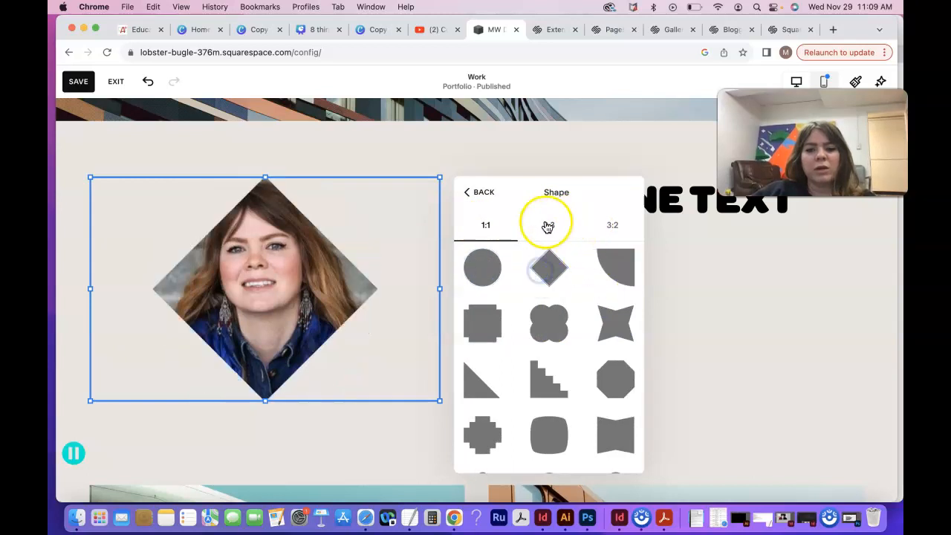
click(548, 223)
click(549, 267)
click(612, 223)
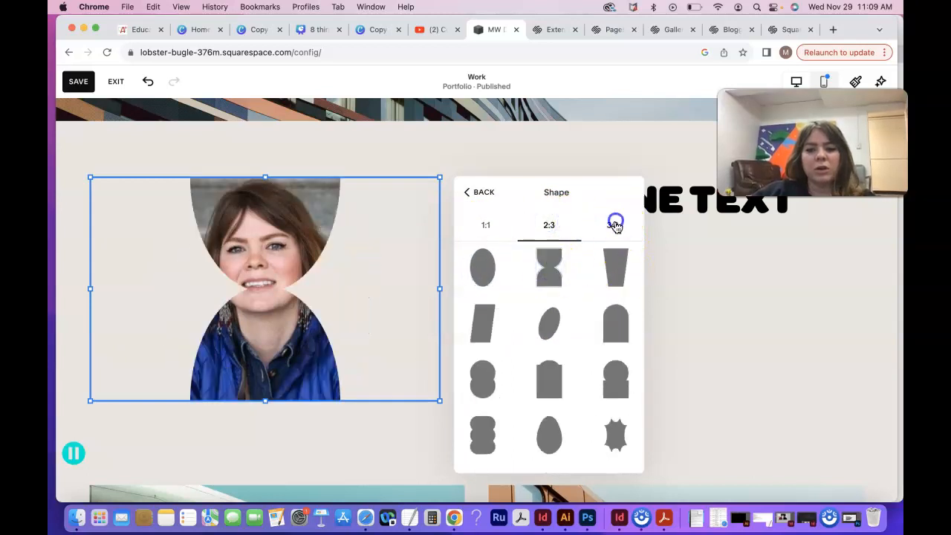
Step: Reapply the four-lobed 1:1 shape to the headshot and try the Stretch option on and off
click(486, 226)
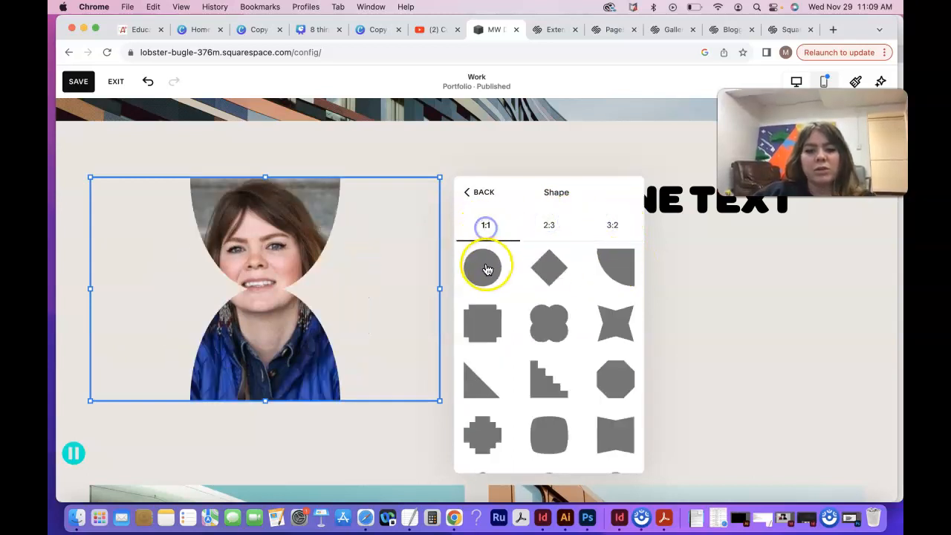
click(485, 267)
click(558, 332)
click(484, 191)
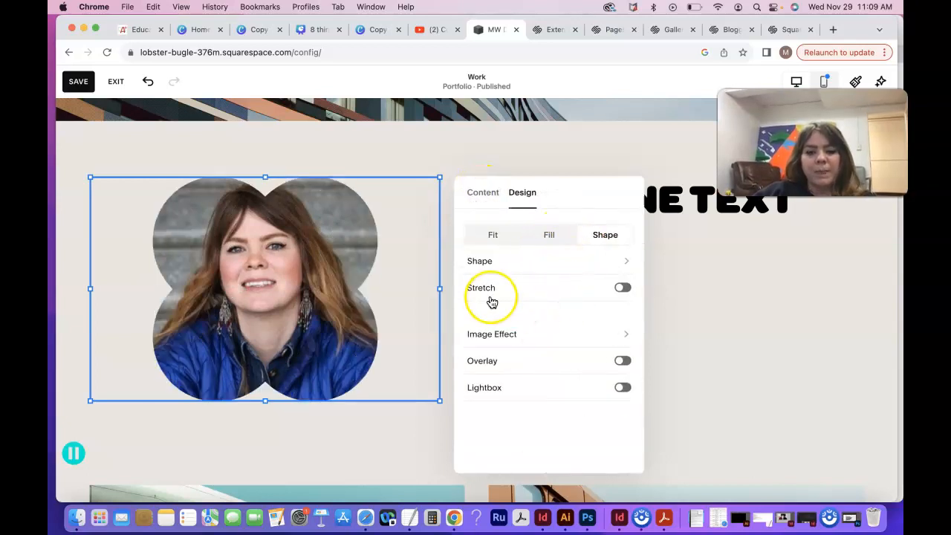
click(628, 291)
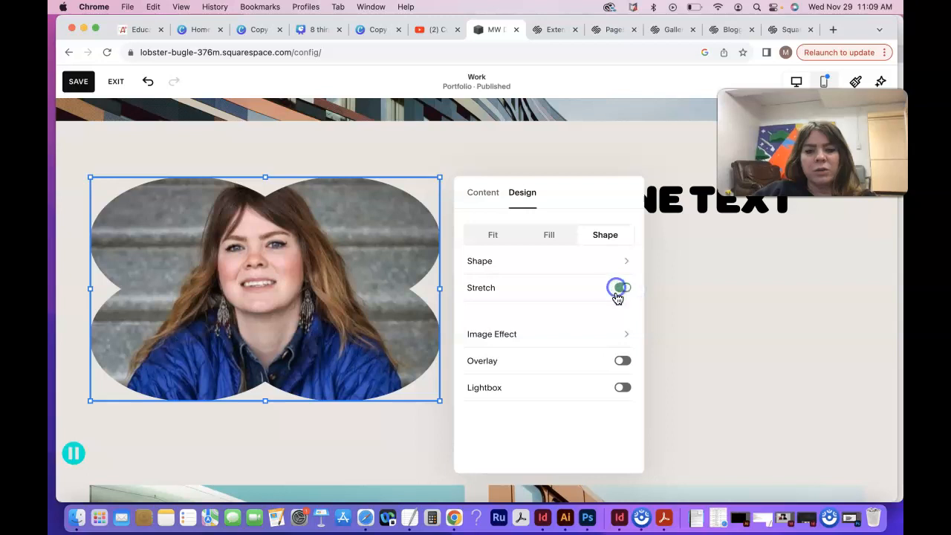
click(623, 288)
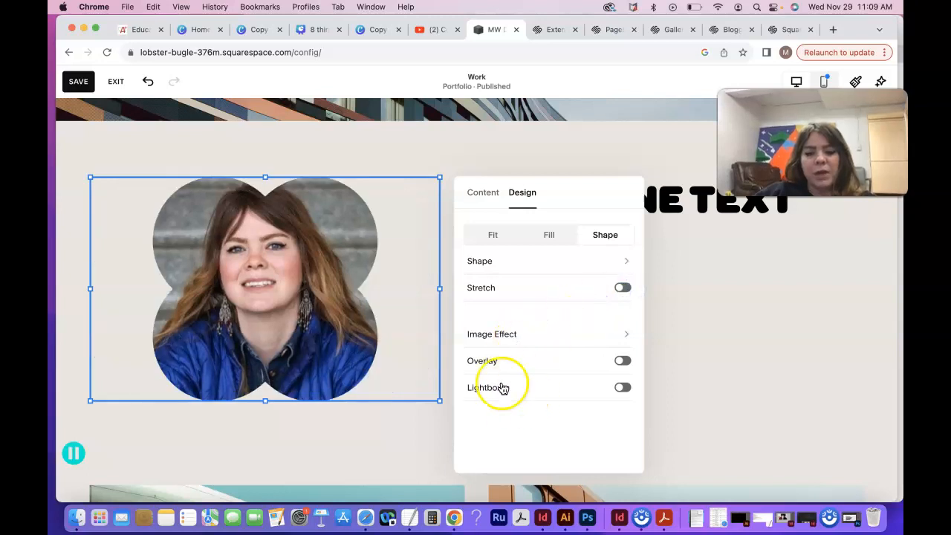
Step: Enter the person's full name followed by "Closeup Portrait" as the headshot's alt text and save the page
click(483, 193)
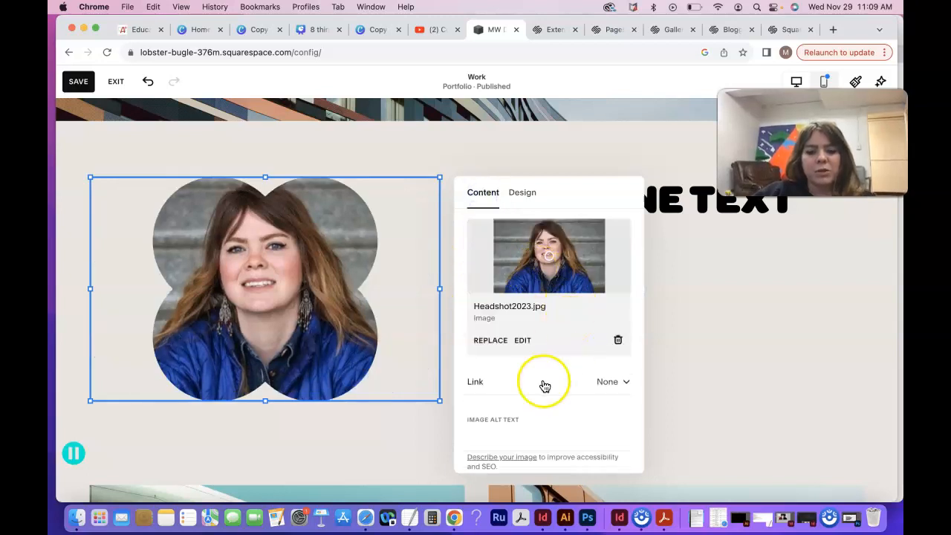
scroll(542, 383, down, 2)
click(500, 395)
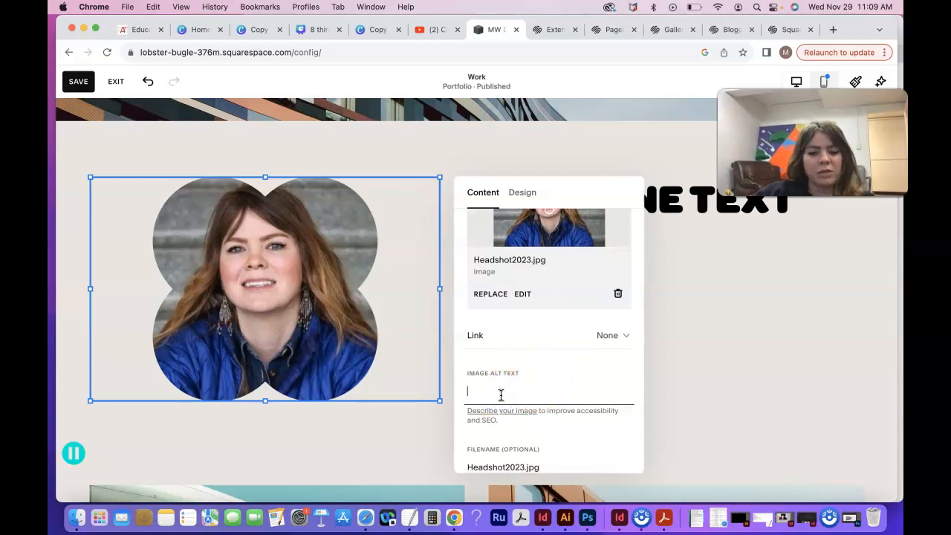
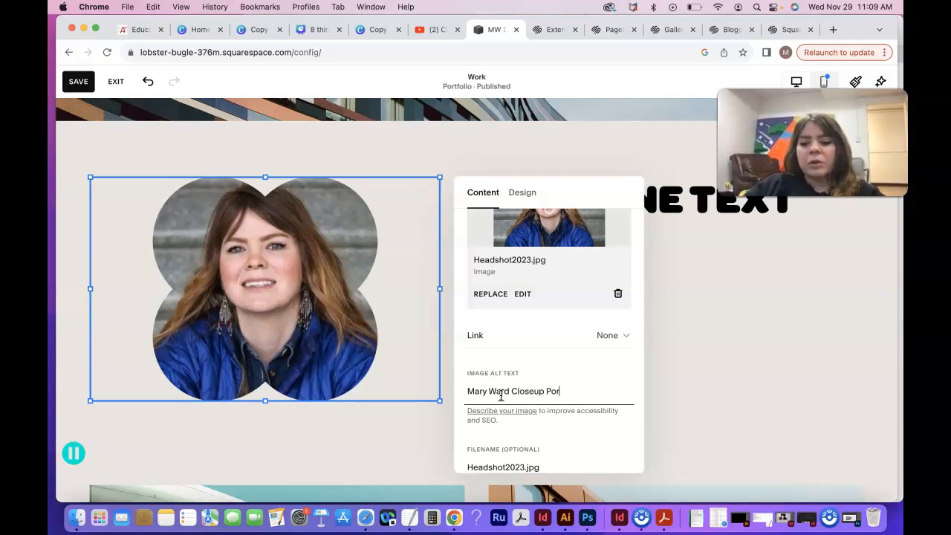
text(it)
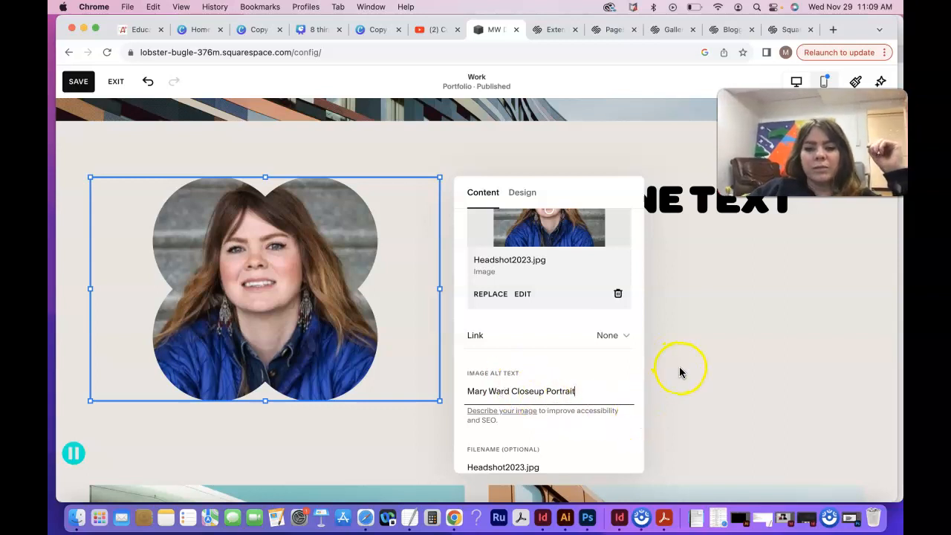
scroll(589, 388, down, 1)
click(78, 81)
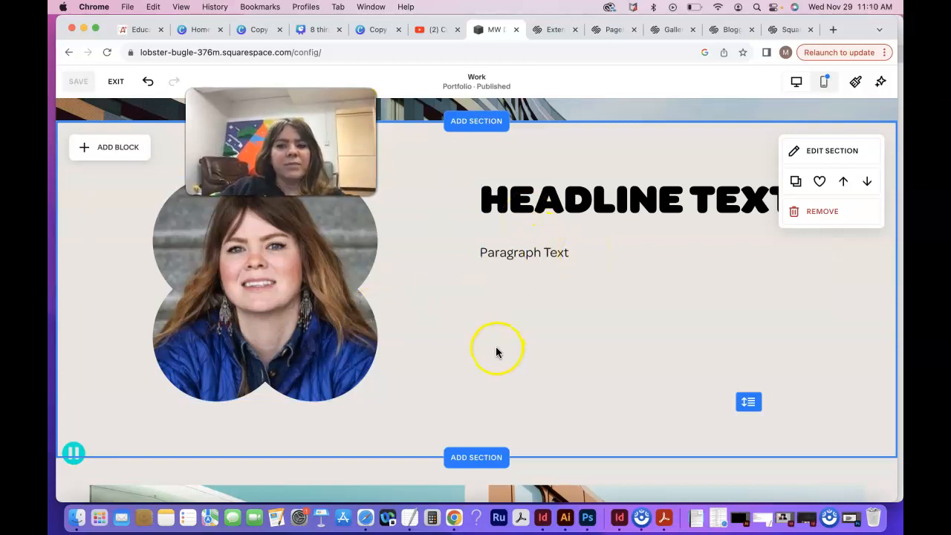
Step: Add a button block below the paragraph text, aligned with its start, and widen it so the label fits on one line
click(123, 151)
click(126, 272)
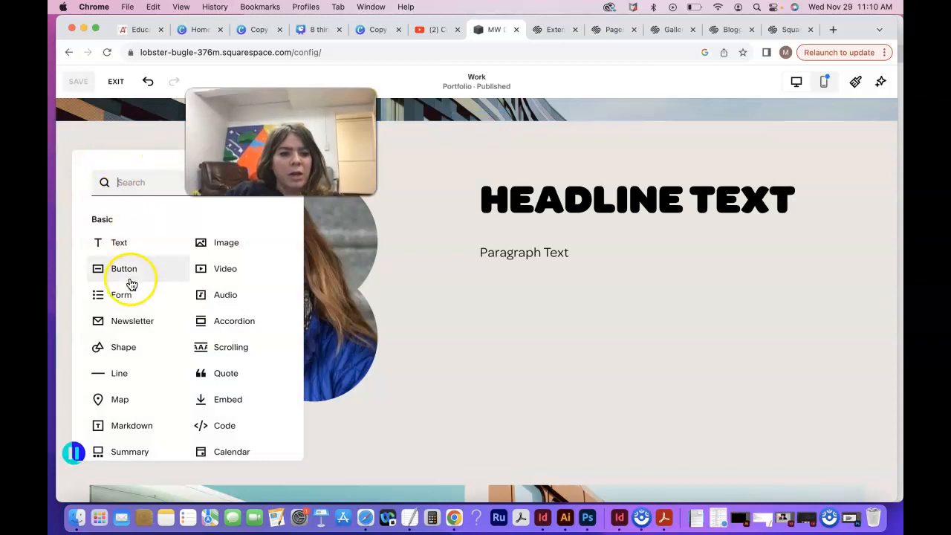
drag(155, 204, 546, 325)
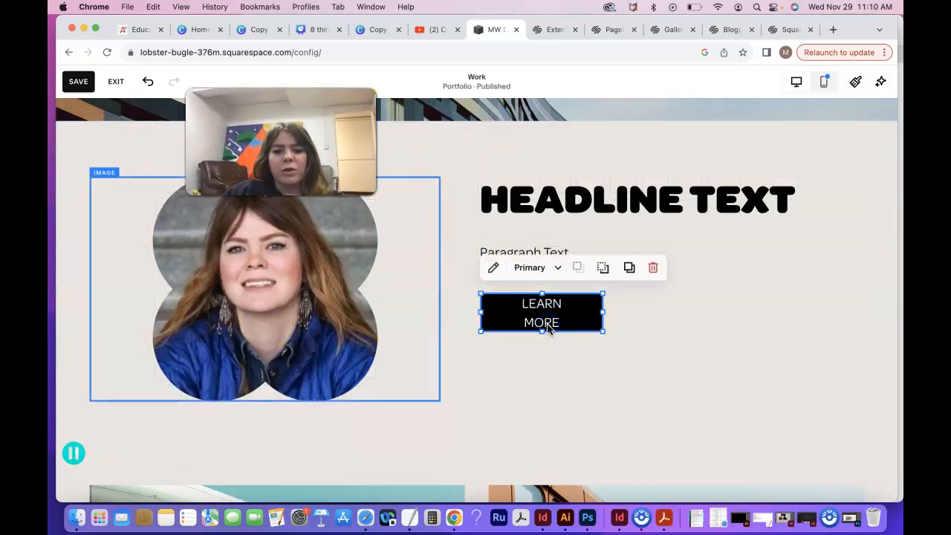
drag(602, 311, 666, 314)
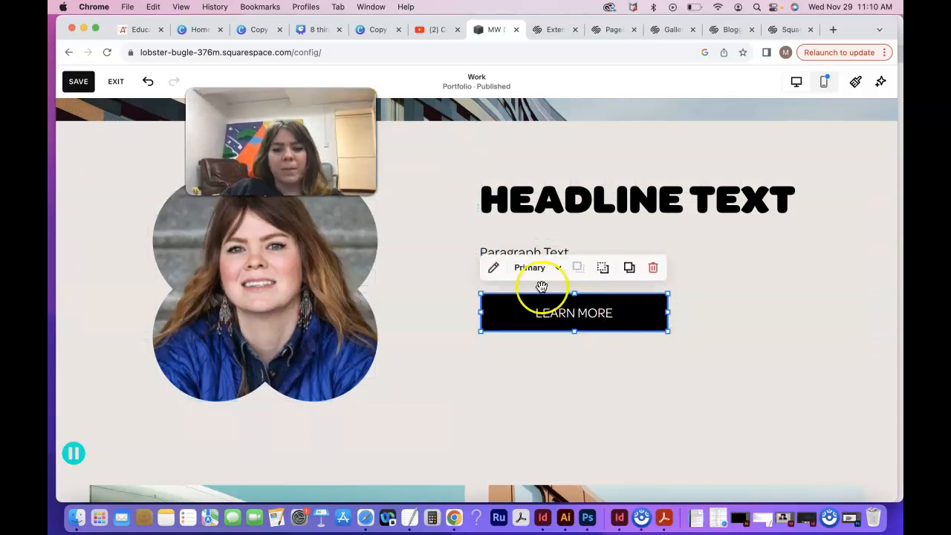
Step: Change the new button's text to "Resume"
click(493, 268)
triple_click(727, 272)
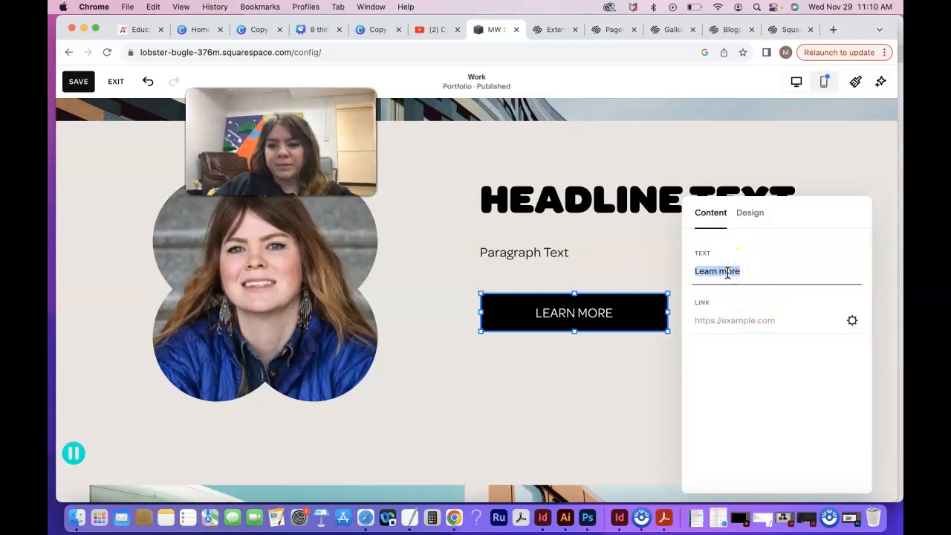
text(Resume)
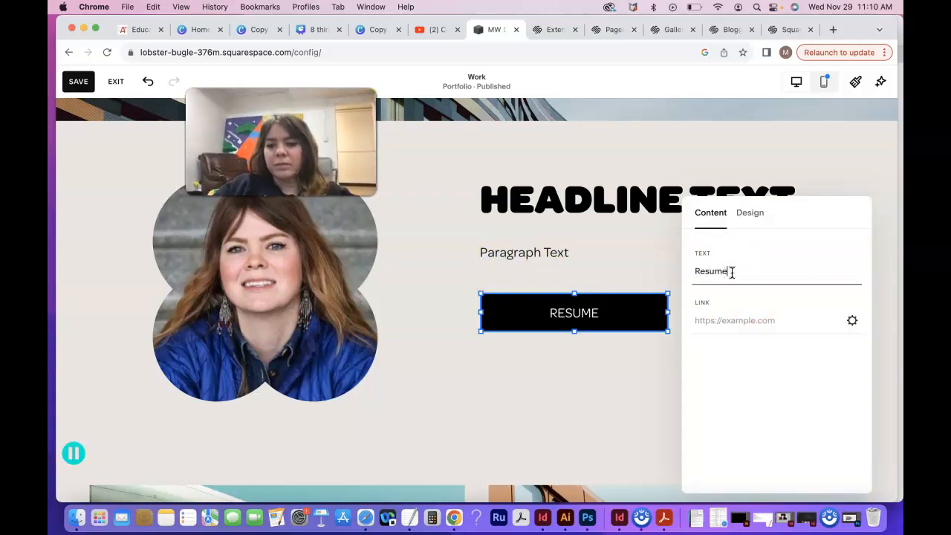
Step: Set the Resume button's link to open in a new window and review the available link types, including web address, email and phone
click(851, 321)
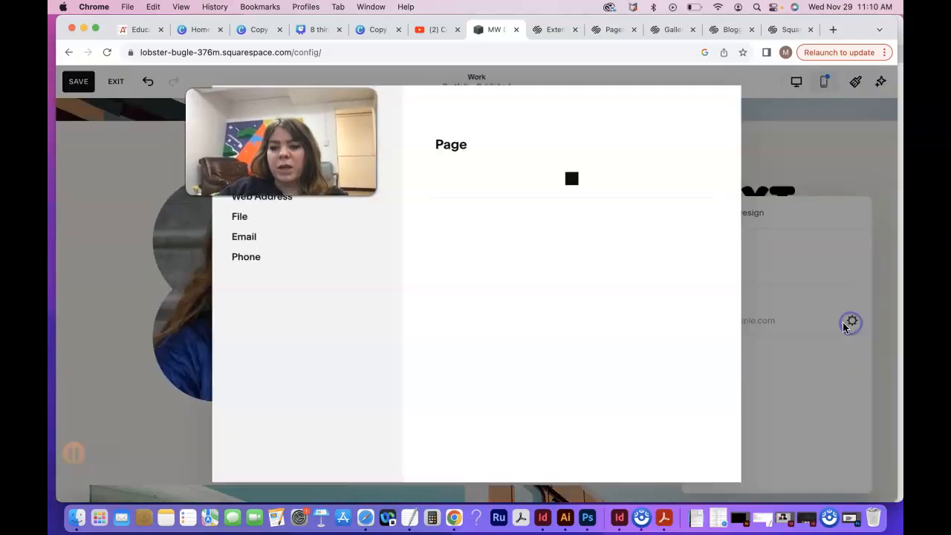
click(701, 241)
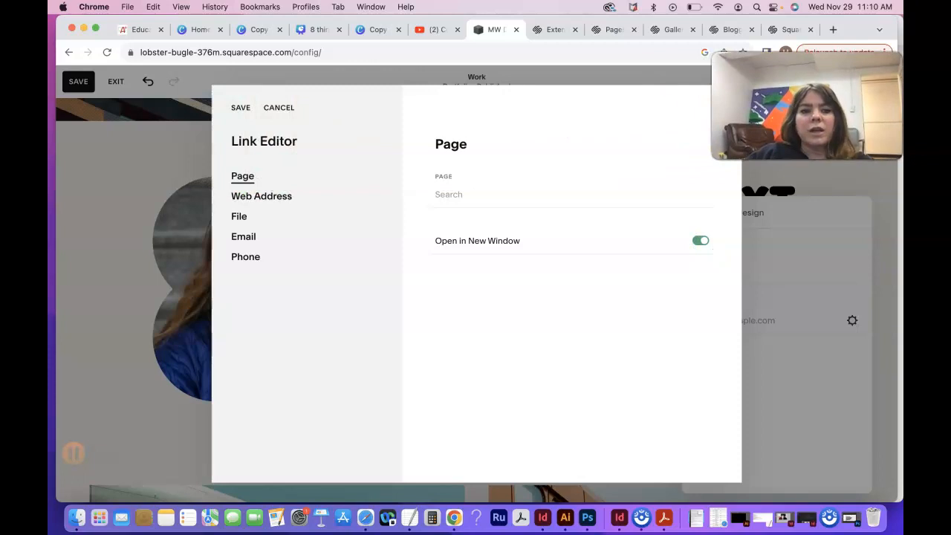
click(242, 217)
click(245, 177)
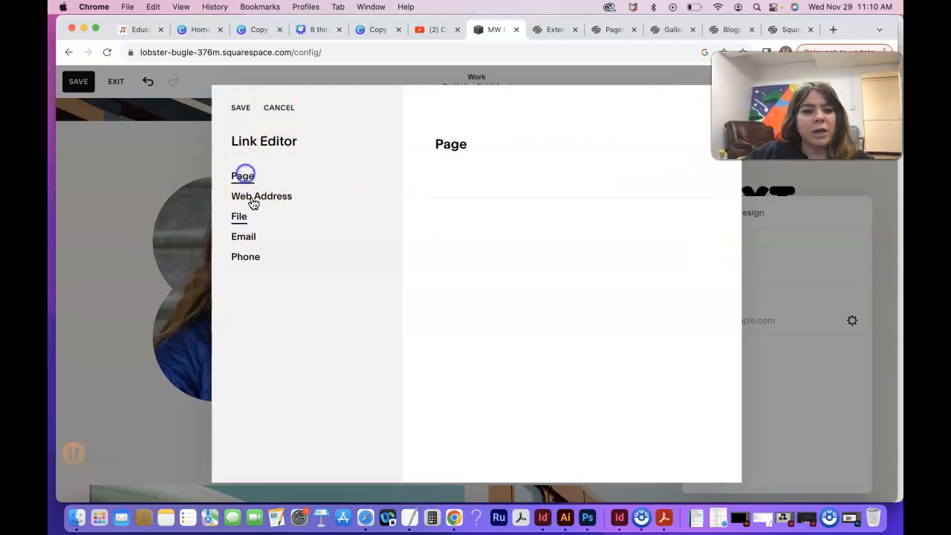
click(251, 200)
click(252, 243)
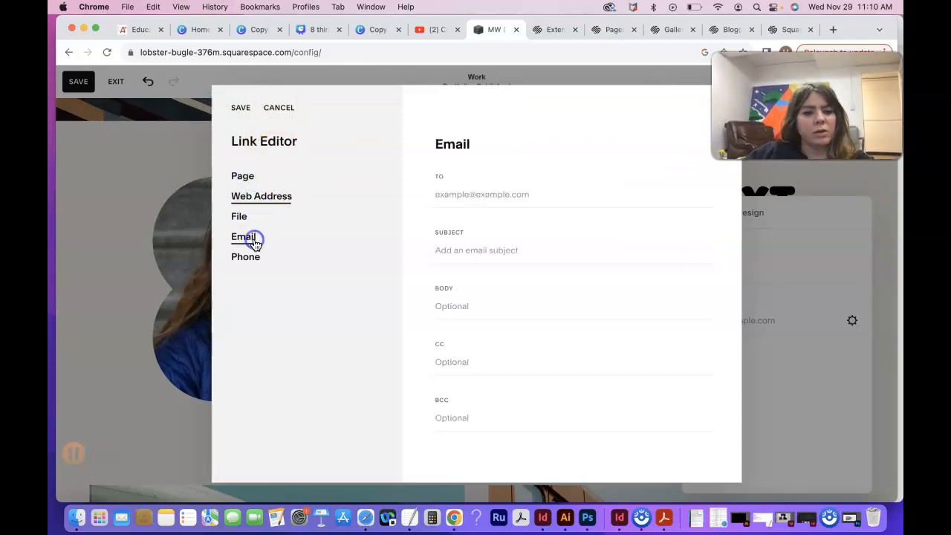
click(253, 265)
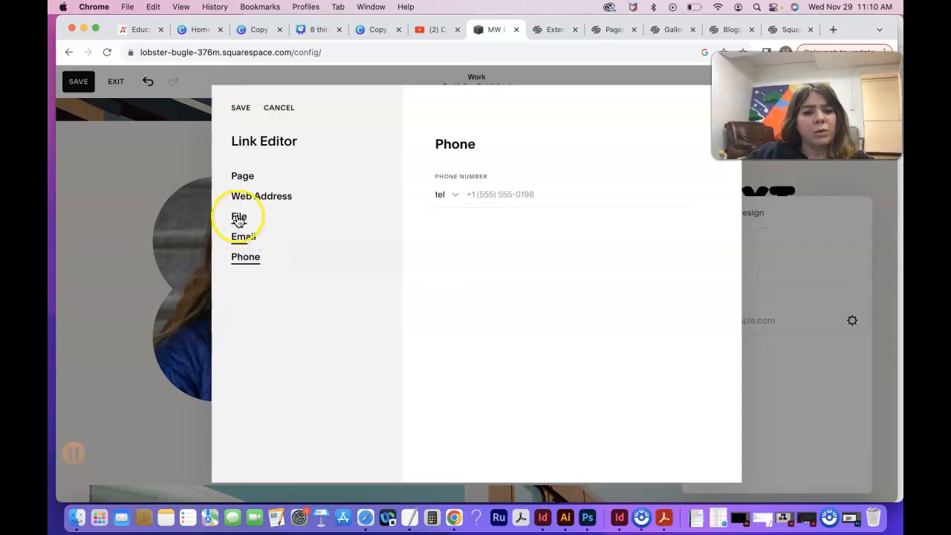
Step: Link the Resume button to the already uploaded CV PDF file and save the link
click(239, 216)
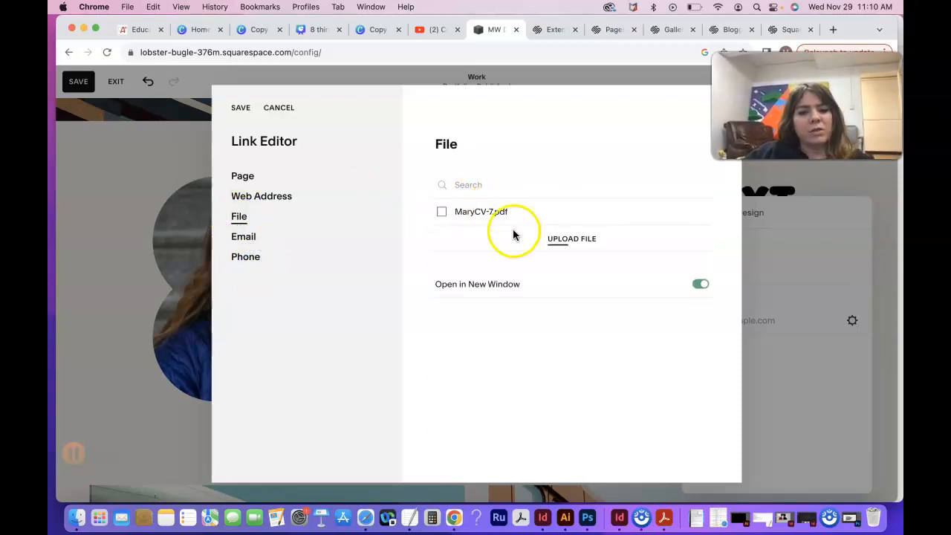
click(489, 213)
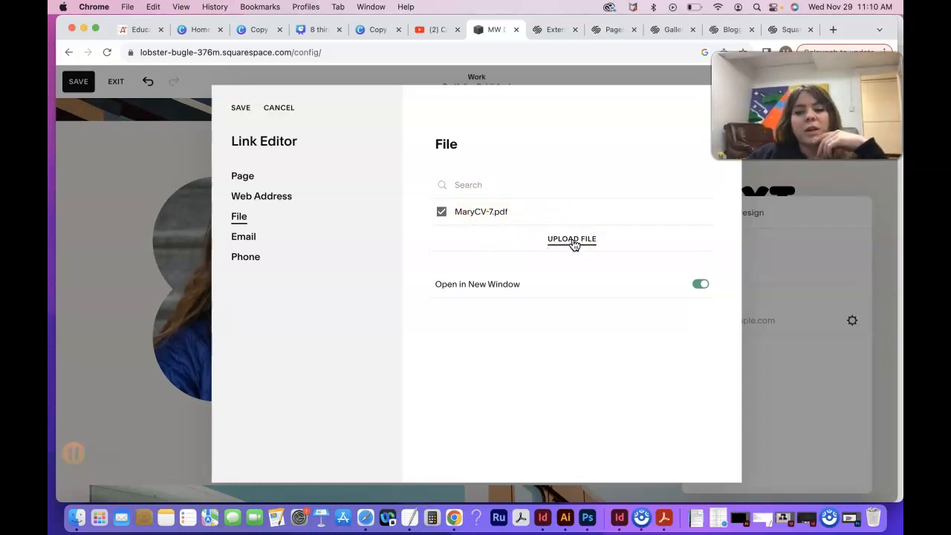
click(478, 214)
click(468, 213)
click(241, 107)
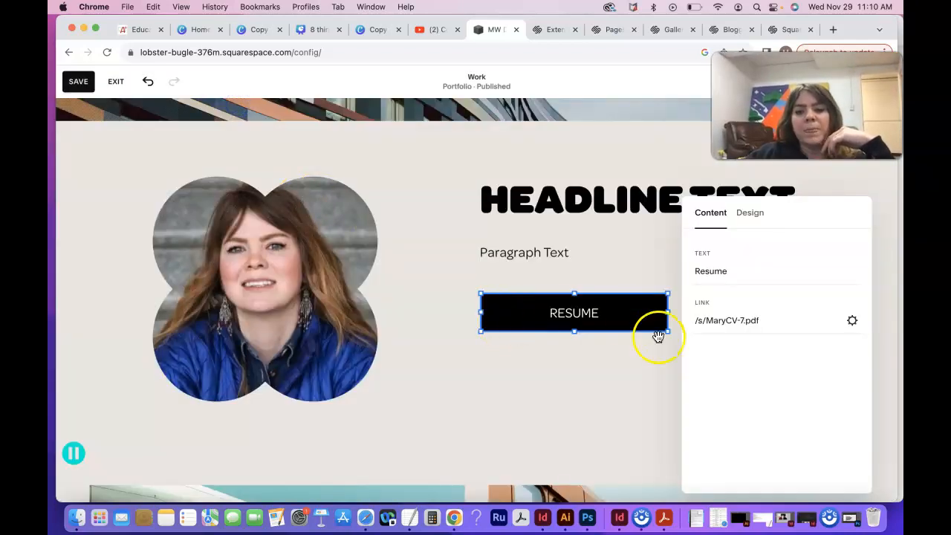
Step: Set the Resume button's sizing to Fill and review the primary, secondary and tertiary button styles
click(752, 214)
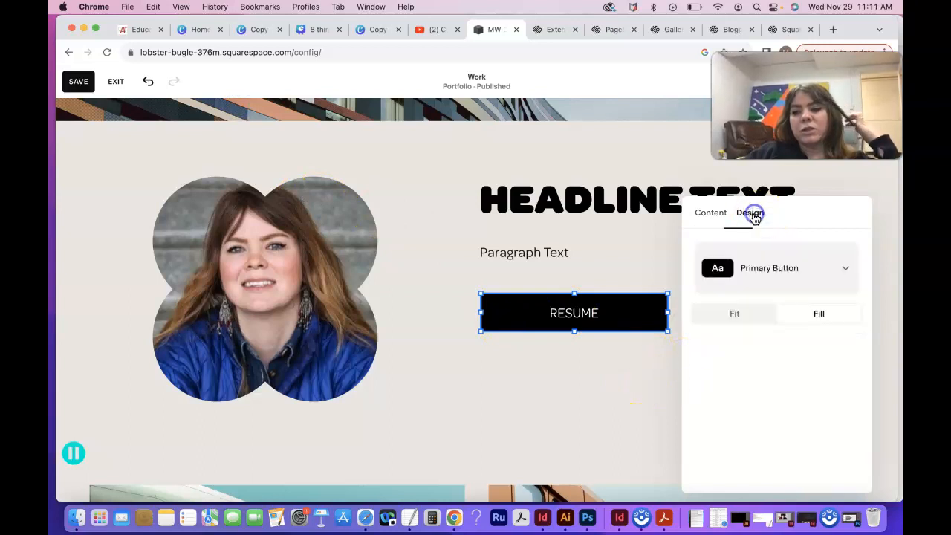
click(816, 320)
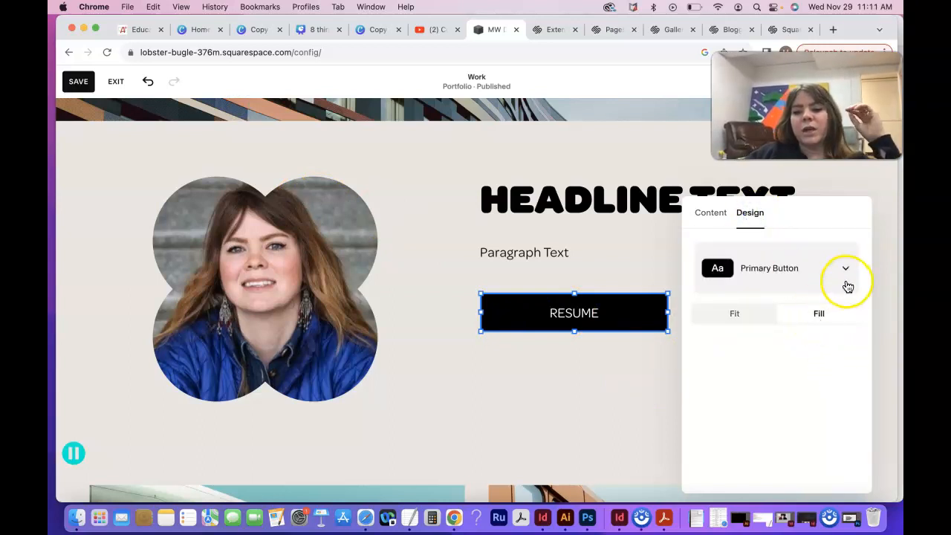
click(847, 270)
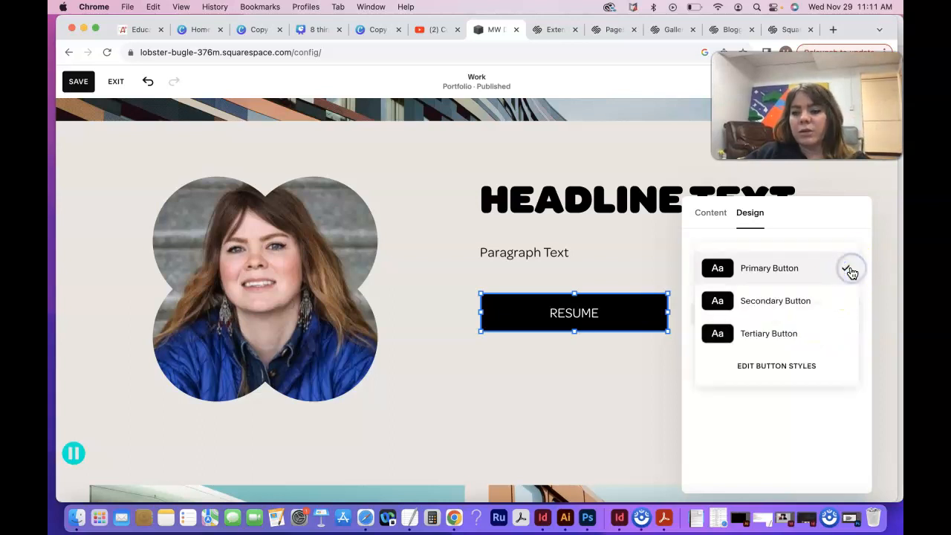
click(848, 270)
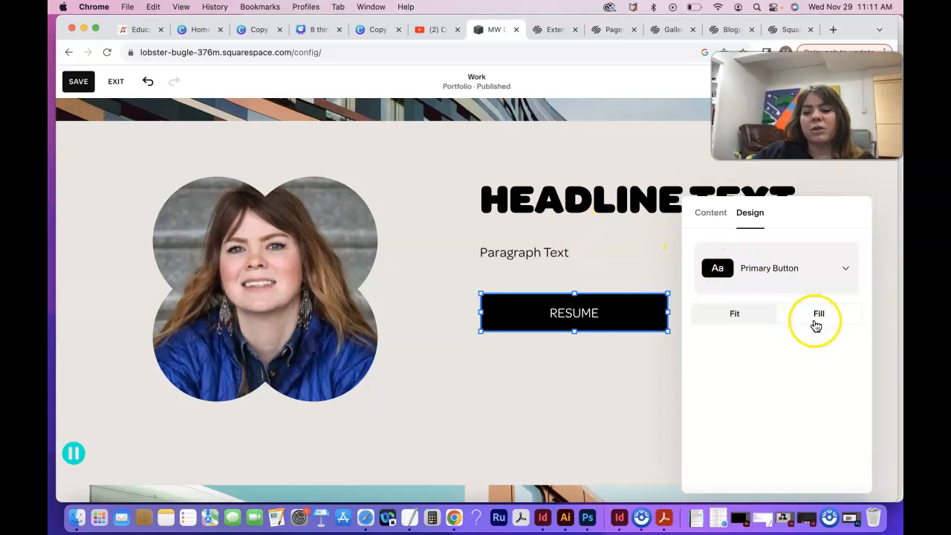
click(789, 269)
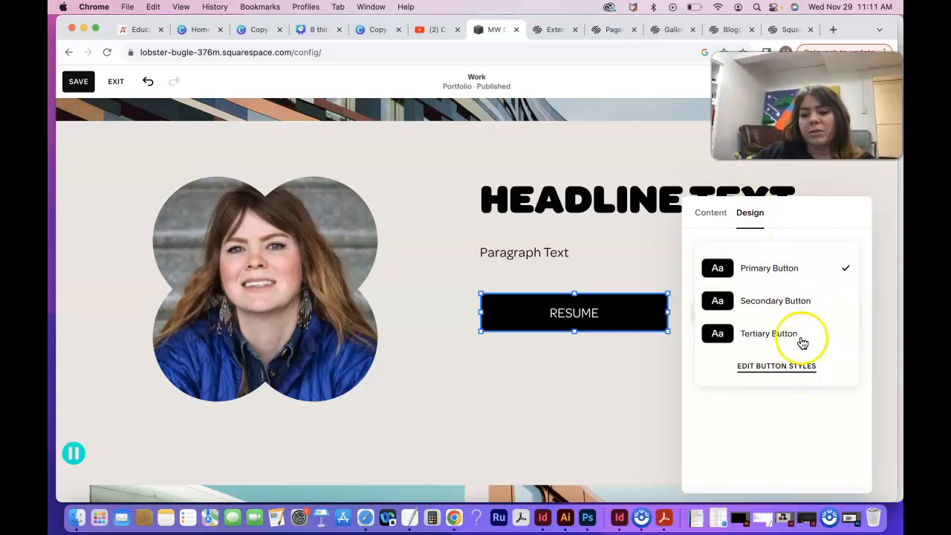
click(721, 216)
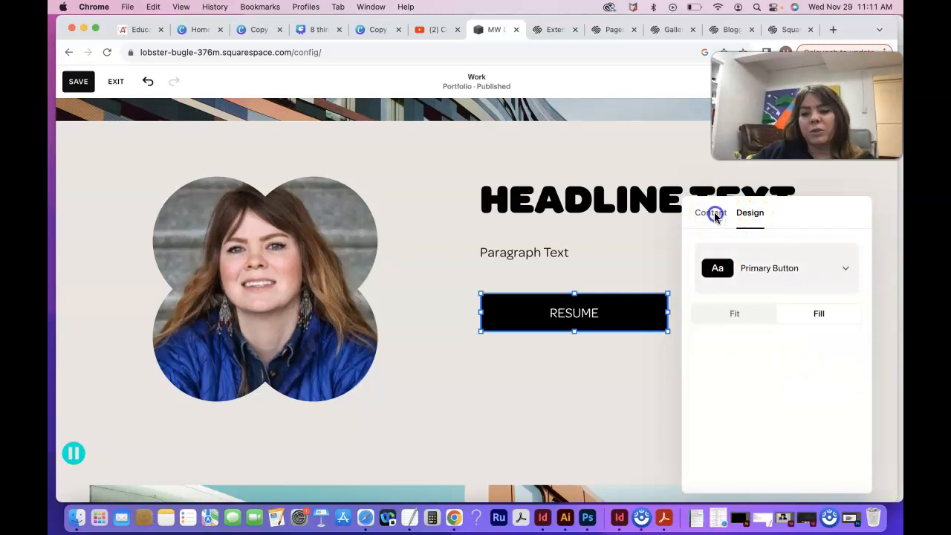
click(712, 215)
Step: Close the Resume button's settings and save the Work page
click(655, 387)
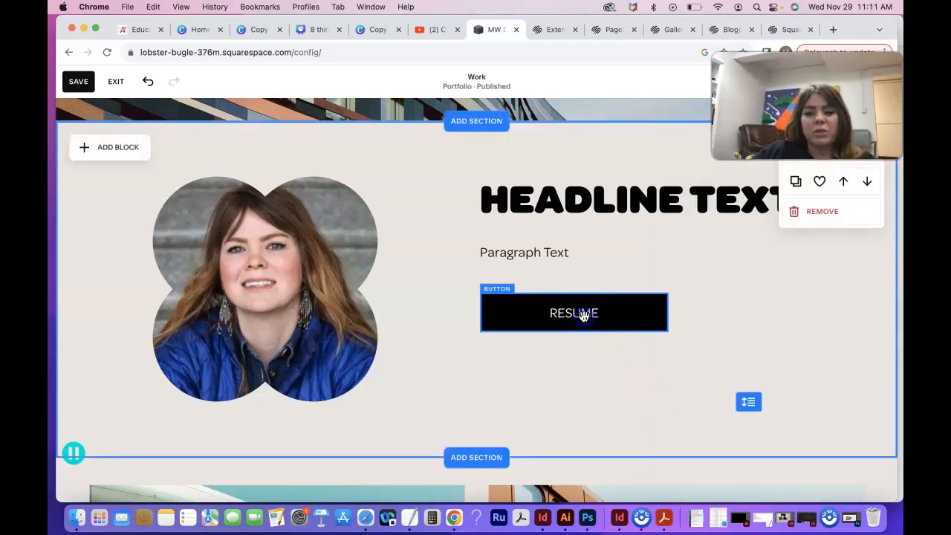
click(584, 316)
click(618, 364)
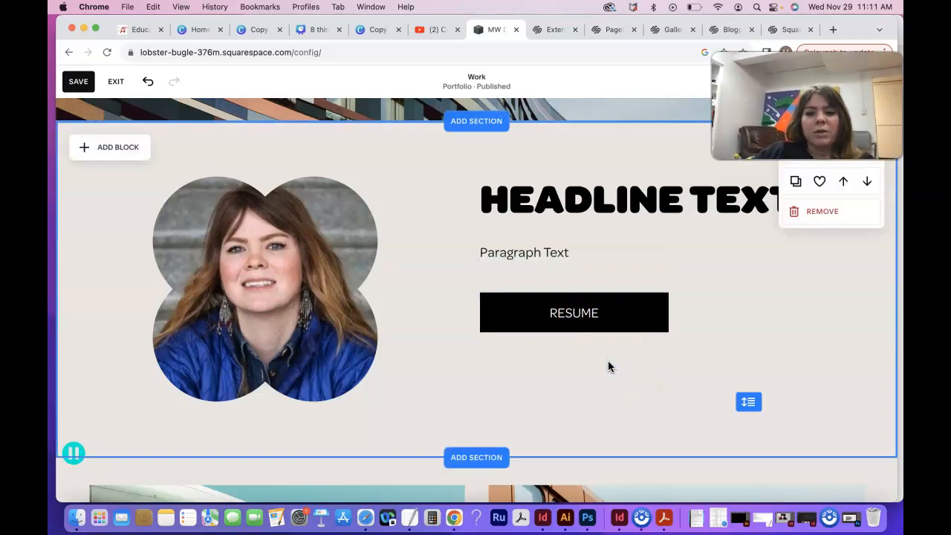
click(78, 82)
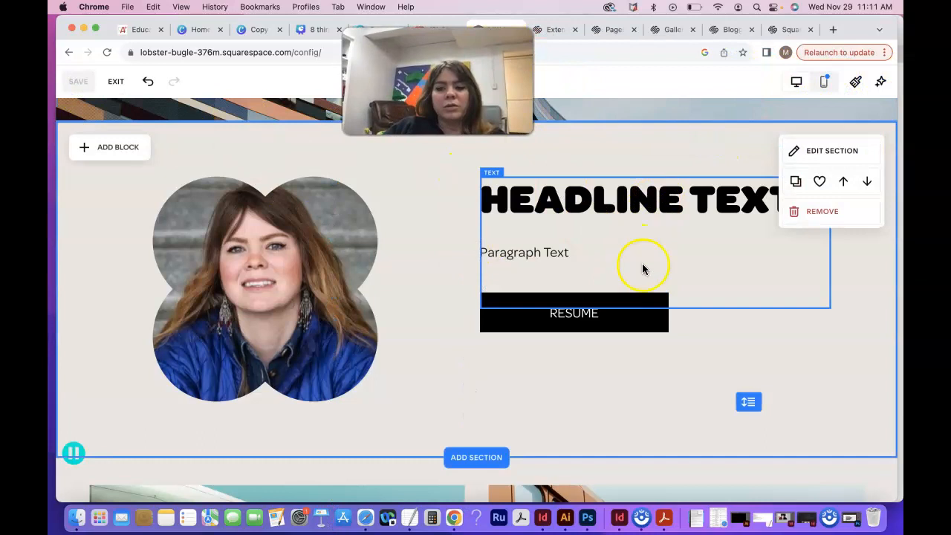
scroll(725, 397, up, 5)
scroll(726, 401, up, 4)
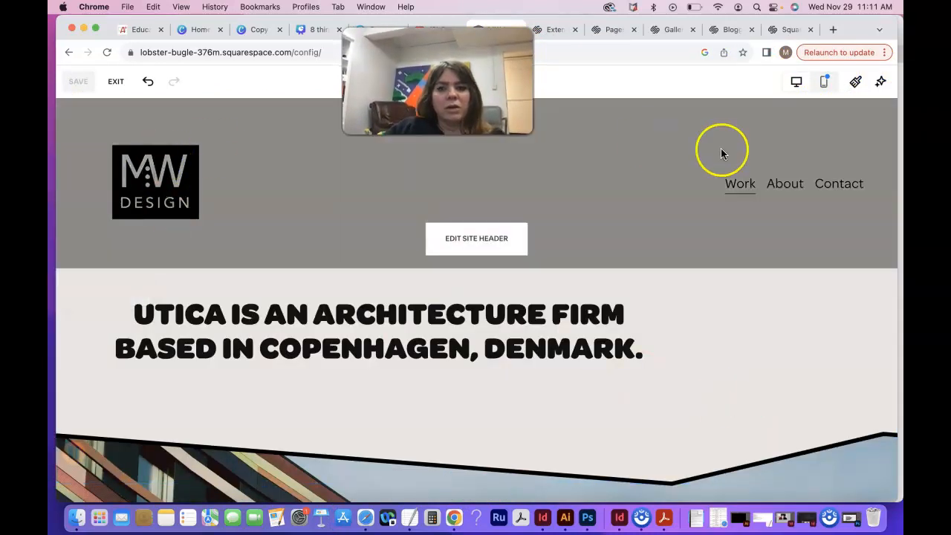
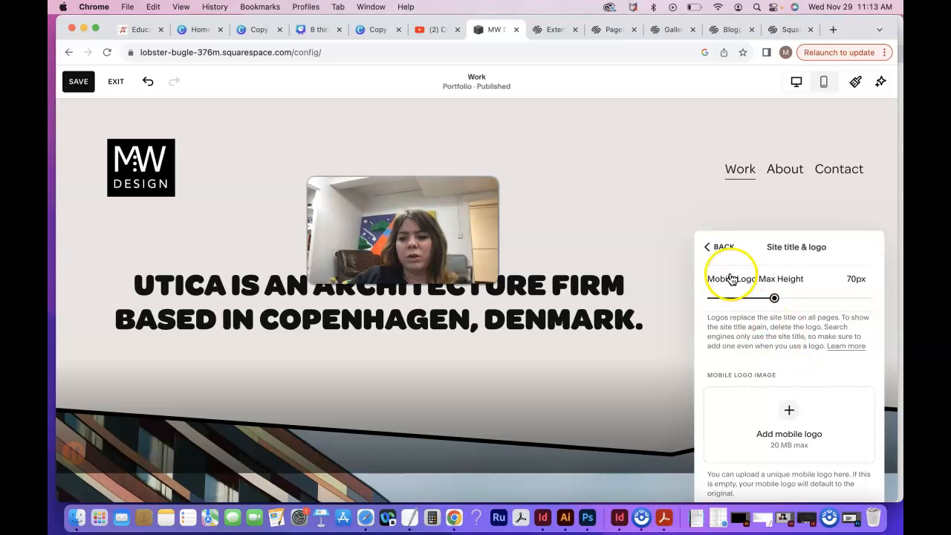
Step: Try the Button and Social Links elements in the site header, turning each one on and off again
click(716, 247)
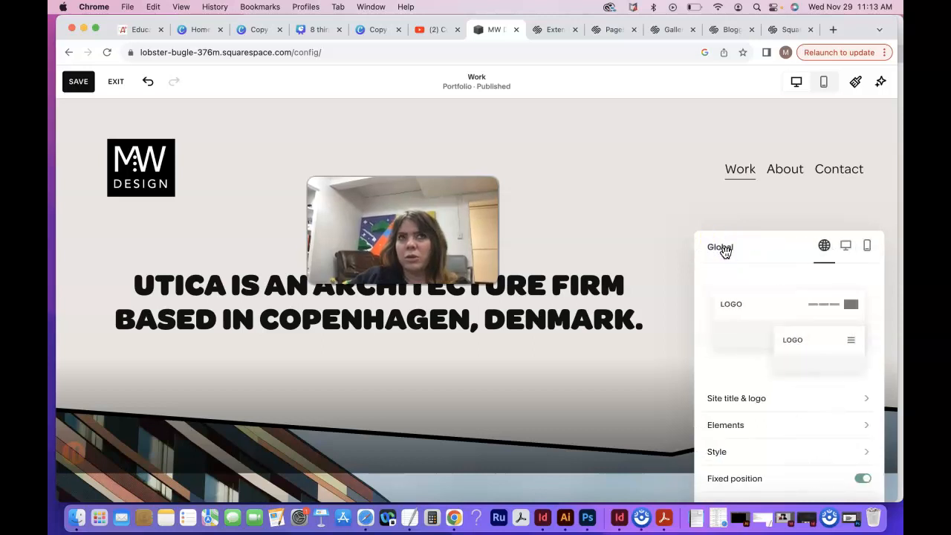
scroll(743, 364, down, 3)
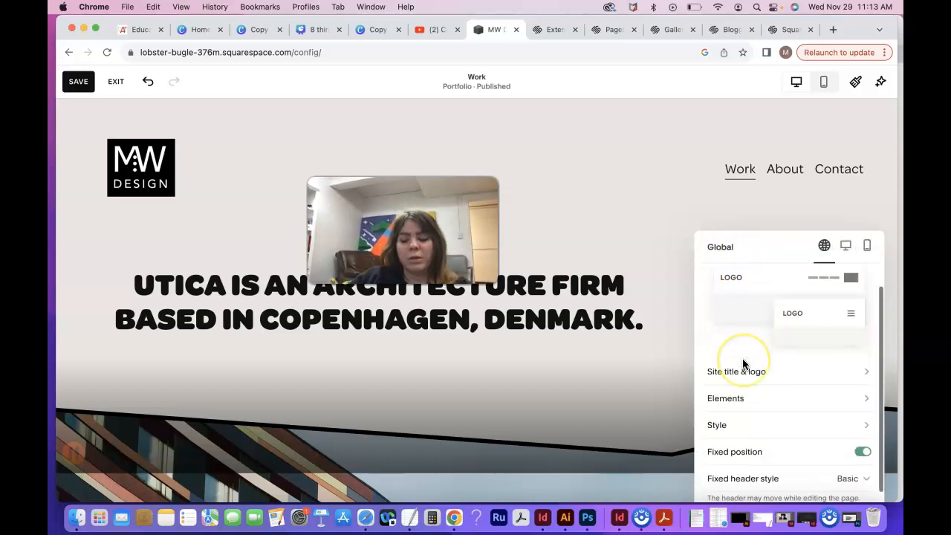
click(733, 381)
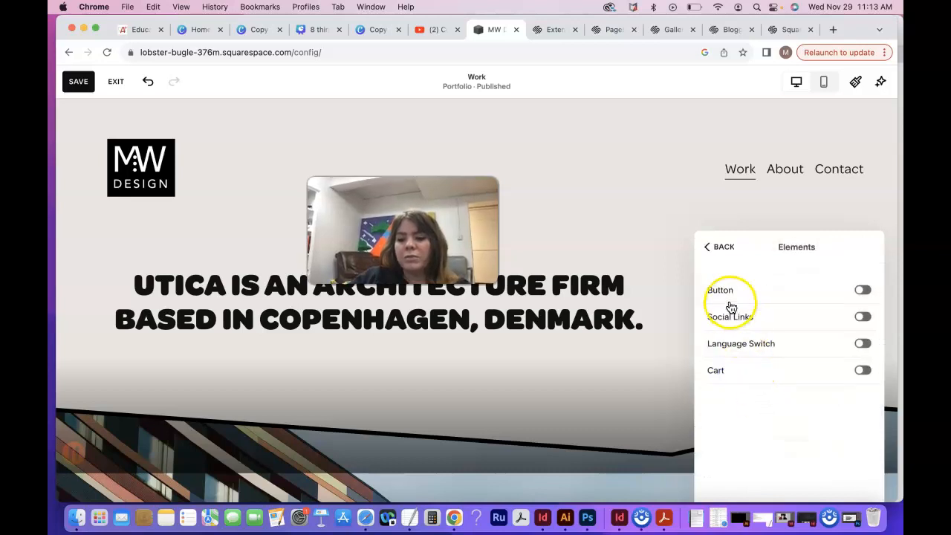
click(864, 290)
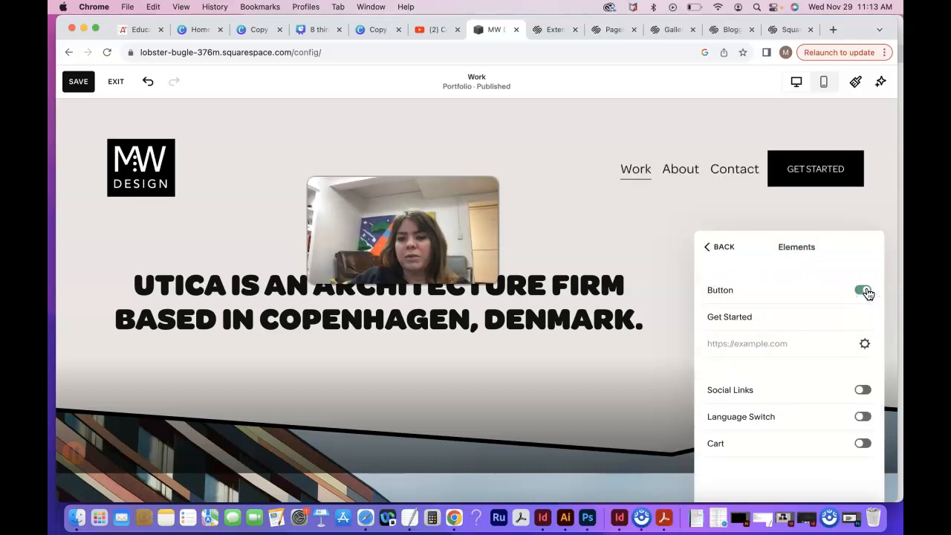
click(859, 291)
click(864, 318)
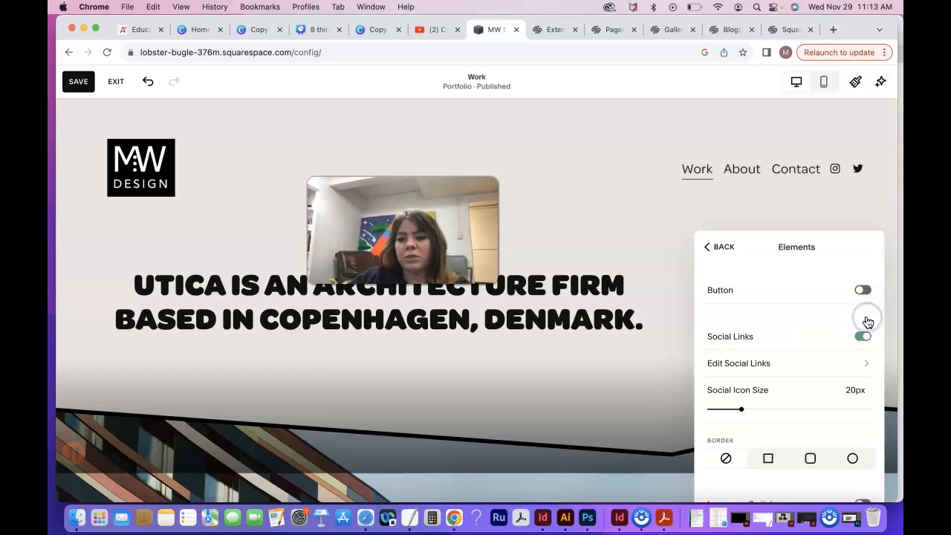
click(859, 338)
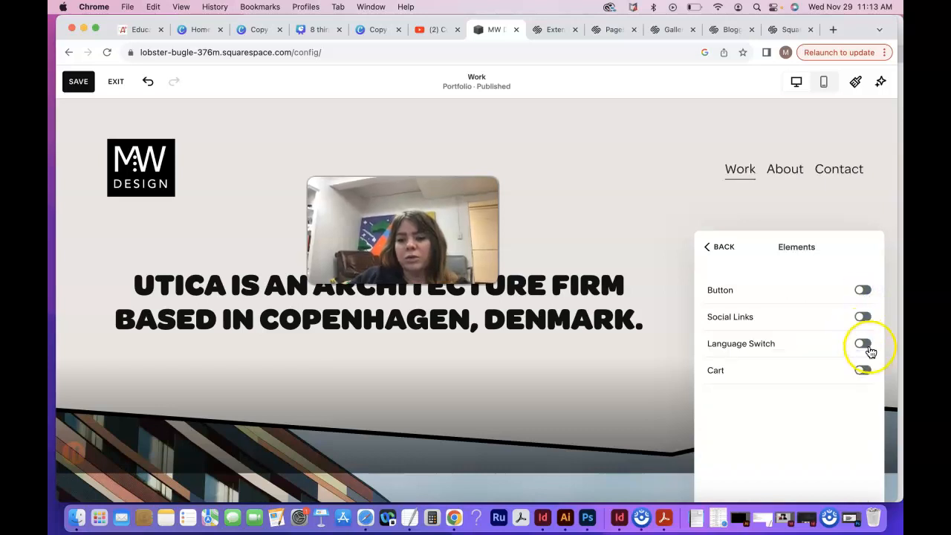
Step: Try the Cart and Language Switch elements in the header, leave both off, and return to the global header settings
click(864, 371)
click(860, 388)
click(862, 344)
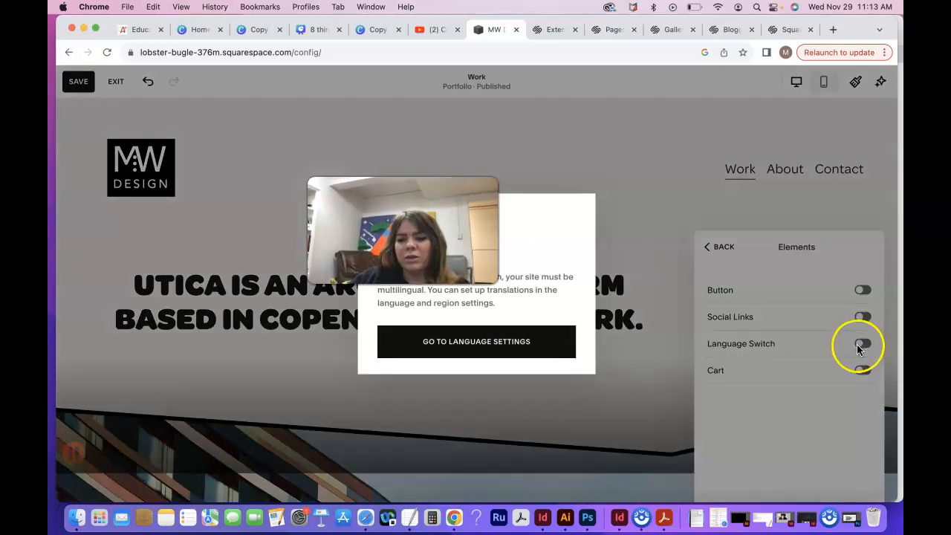
click(863, 344)
click(717, 247)
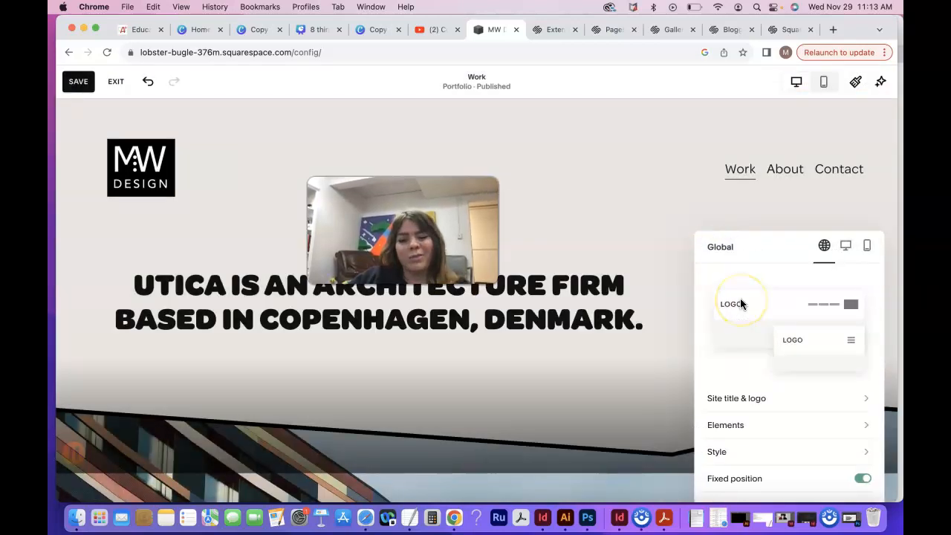
Step: Set the header style's colour theme to Light 1
scroll(736, 413, down, 2)
click(715, 401)
scroll(757, 328, down, 1)
scroll(756, 328, down, 1)
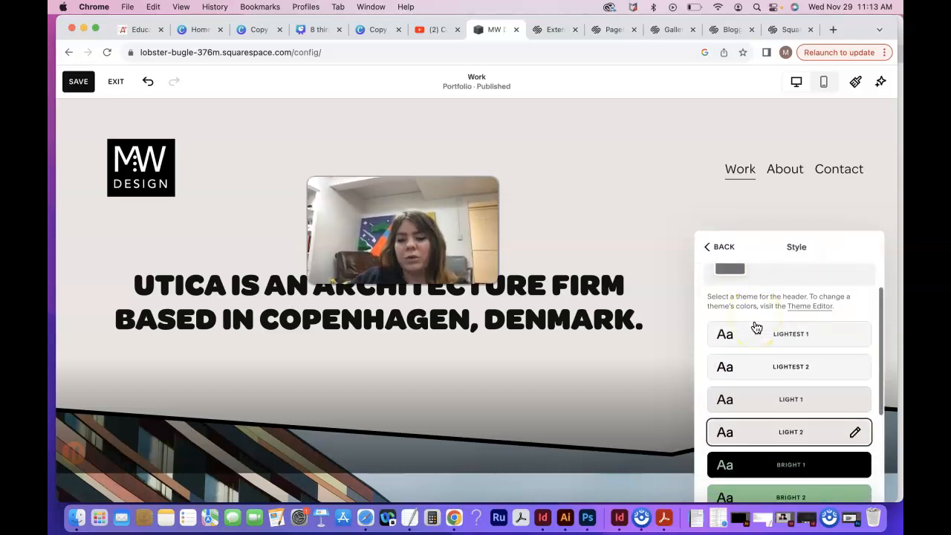
click(779, 405)
click(775, 365)
click(779, 405)
click(799, 254)
click(798, 248)
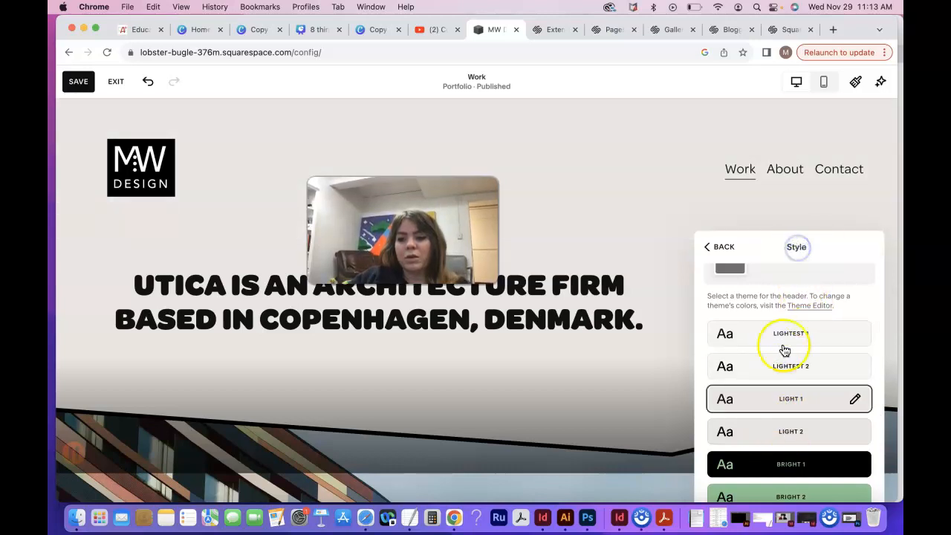
Step: Try the Gradient header style and set it back to Theme
scroll(782, 346, up, 1)
click(769, 304)
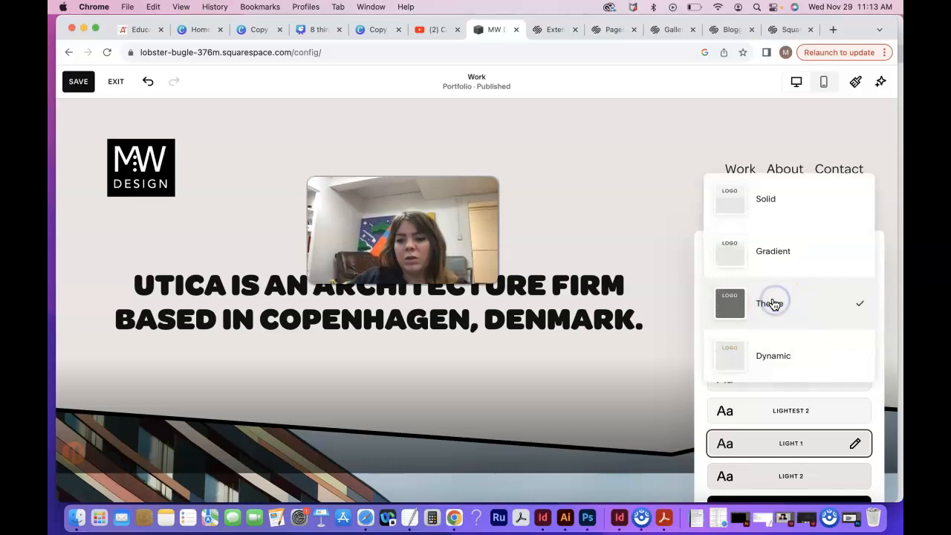
click(771, 251)
click(776, 308)
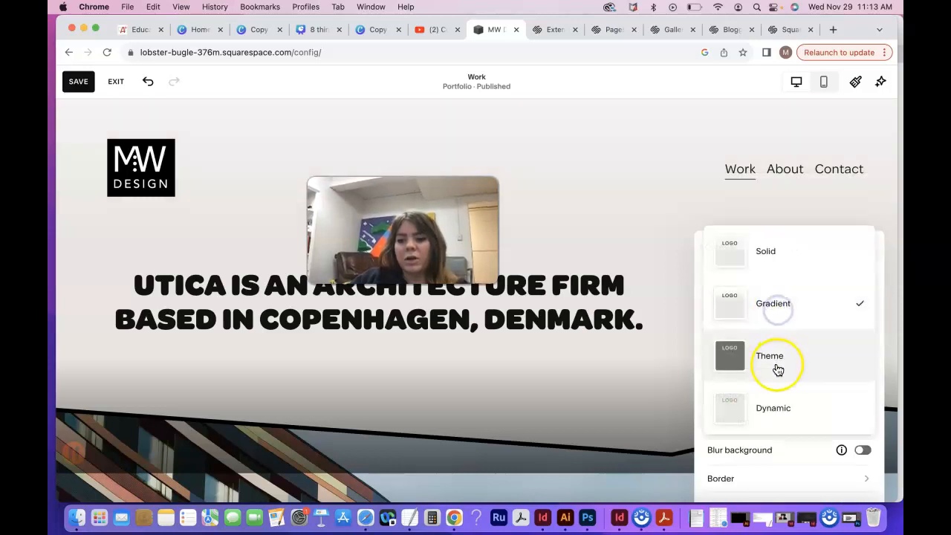
click(777, 367)
Step: Try the Dynamic and Solid header styles, restore Theme, and leave the style settings
click(775, 308)
click(778, 357)
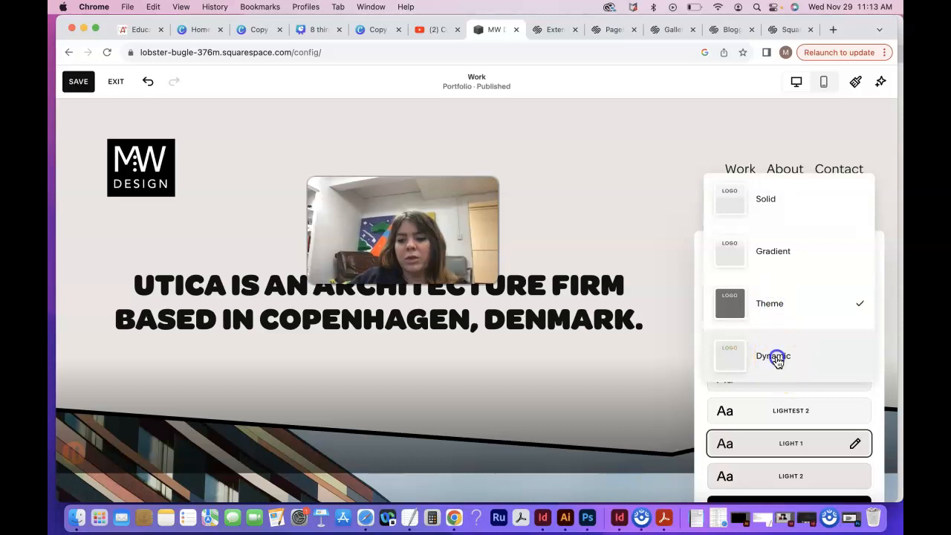
click(777, 312)
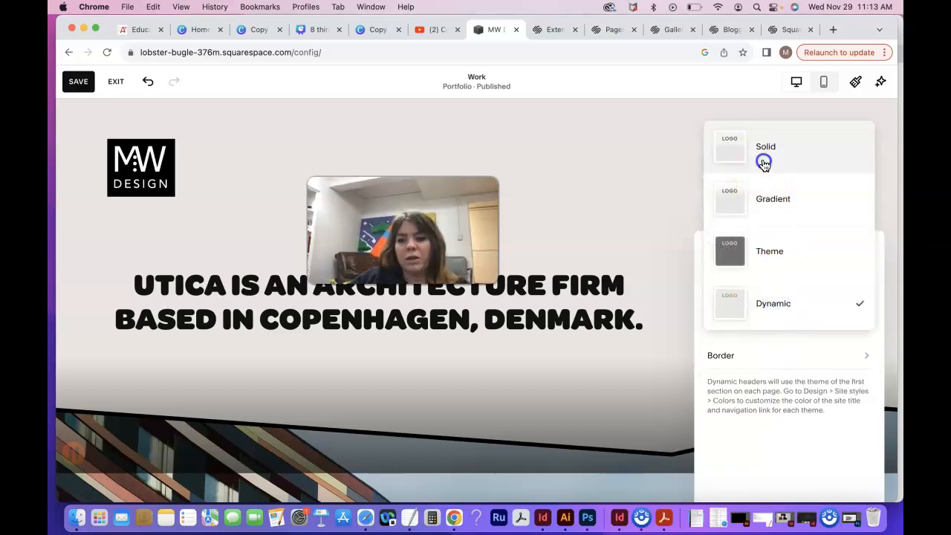
click(762, 155)
click(784, 313)
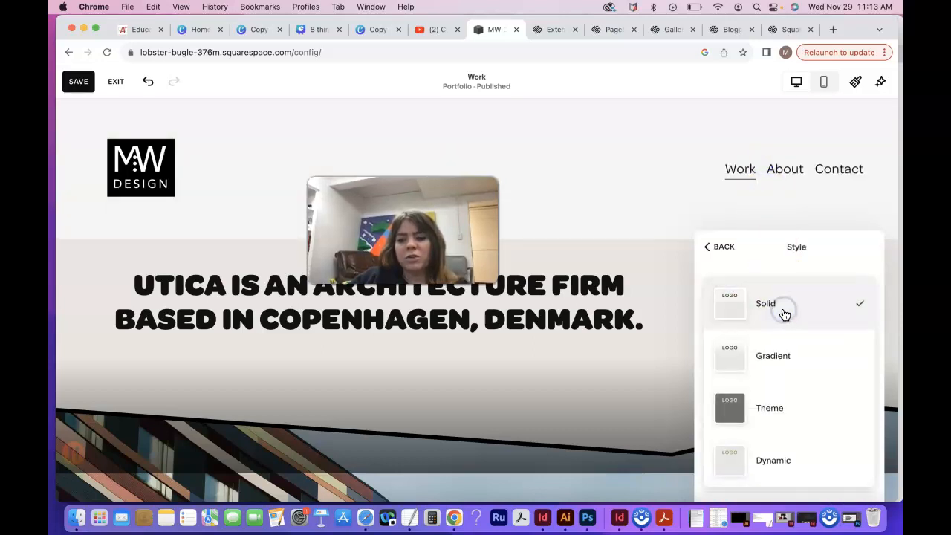
click(796, 411)
click(731, 257)
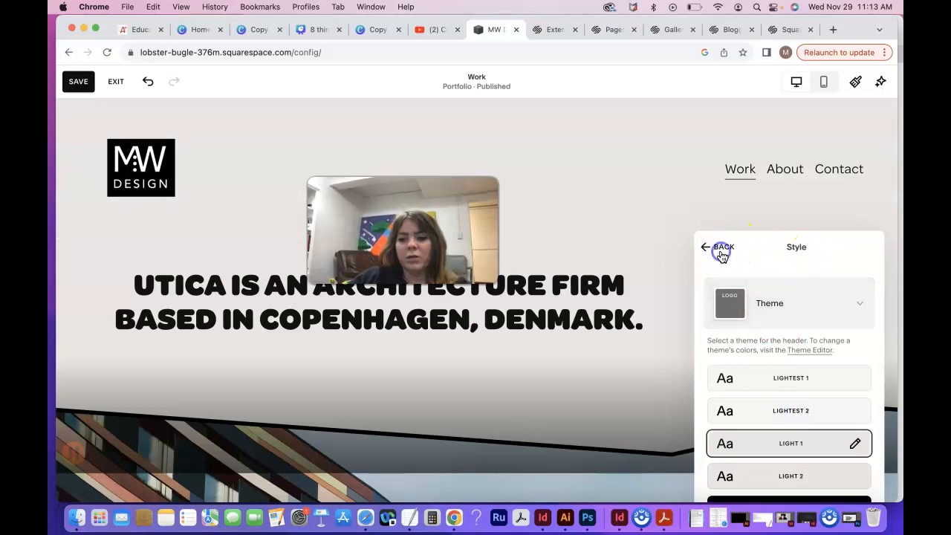
Step: Try the desktop header layouts with navigation beside the logo, centred navigation, a centred logo, and navigation stacked below the logo
click(843, 248)
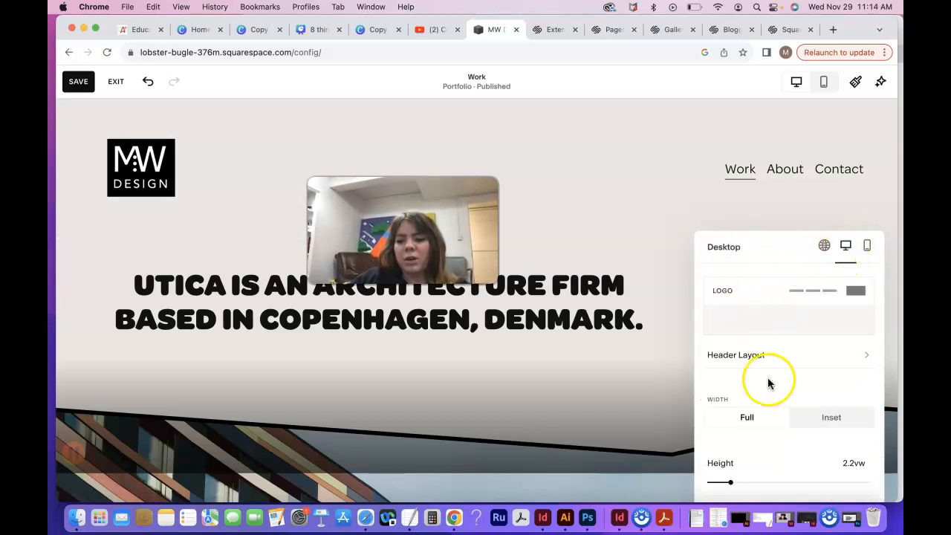
click(757, 356)
click(763, 377)
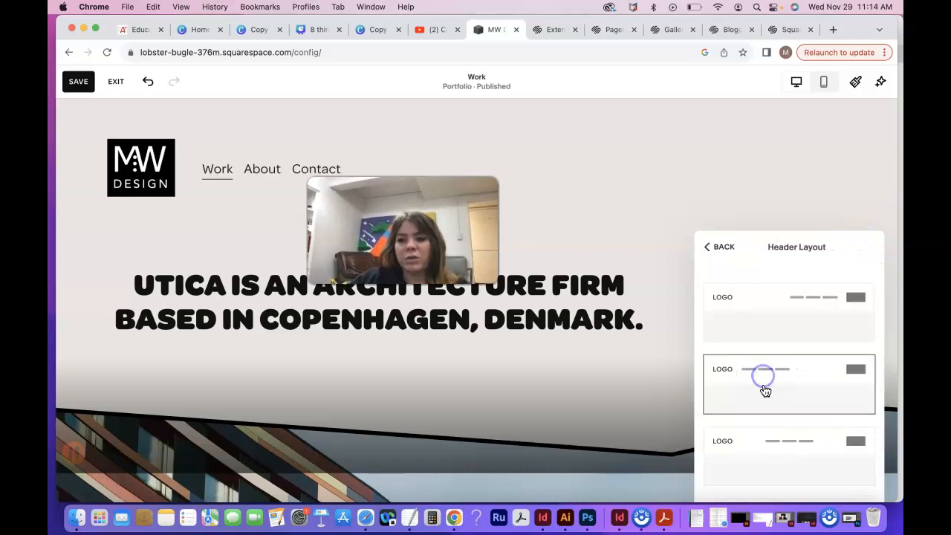
scroll(763, 391, down, 2)
click(762, 391)
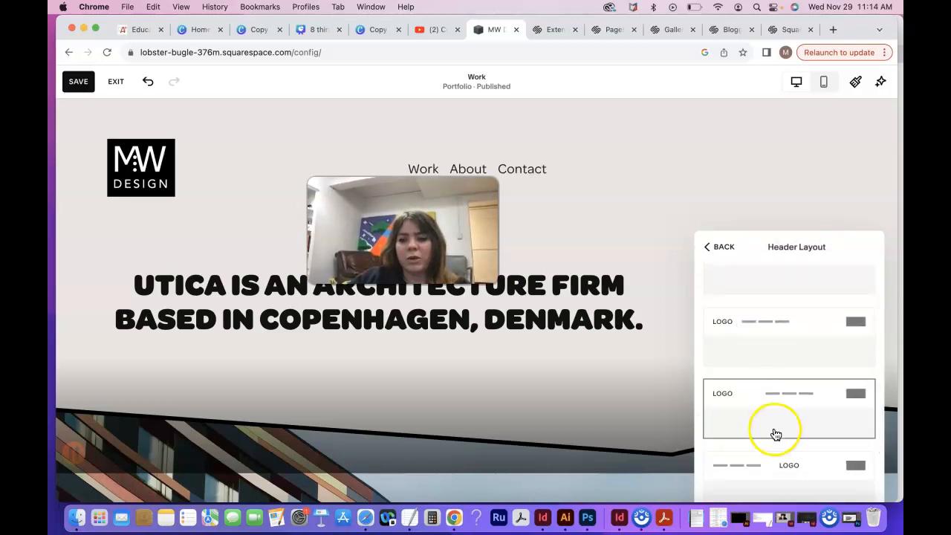
click(781, 463)
scroll(779, 463, down, 4)
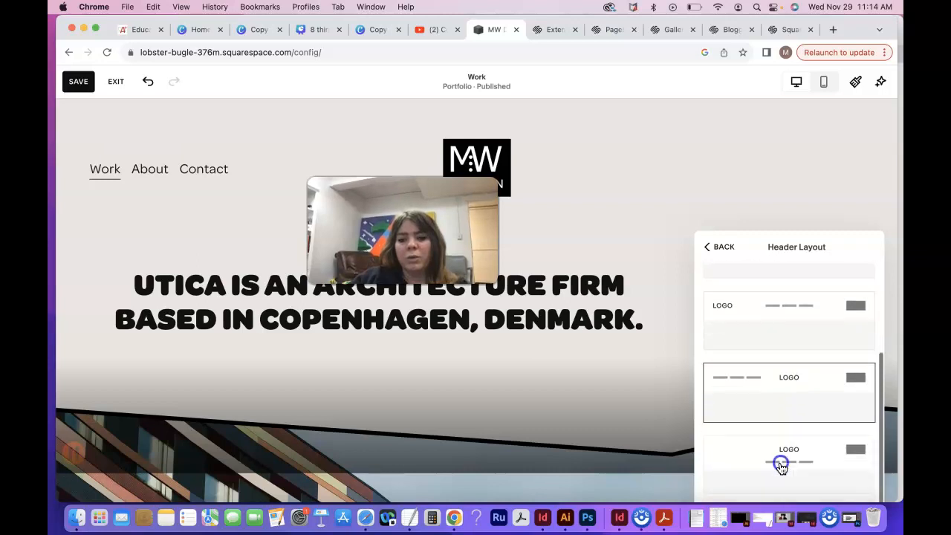
click(781, 468)
Step: Compare the three desktop header layouts that keep the logo on the left with differently placed navigation
scroll(782, 468, up, 4)
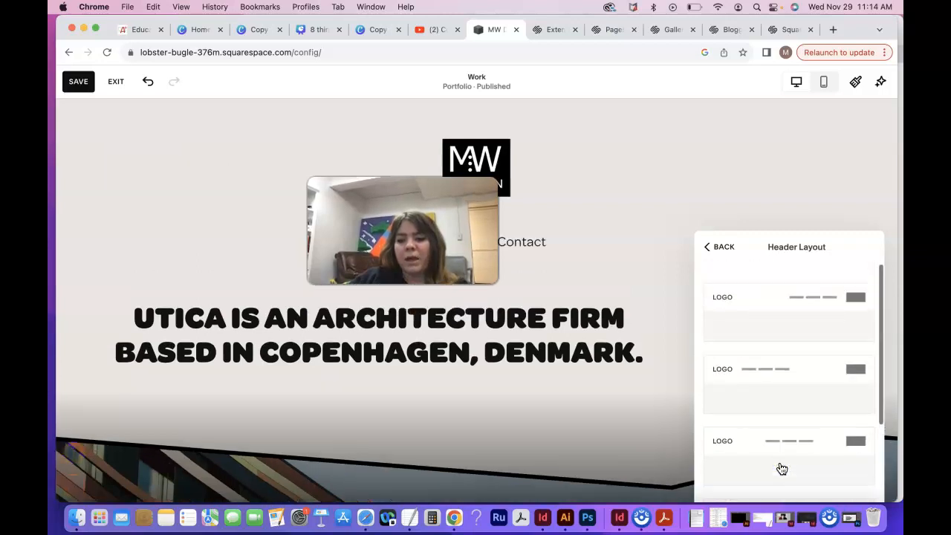
click(778, 396)
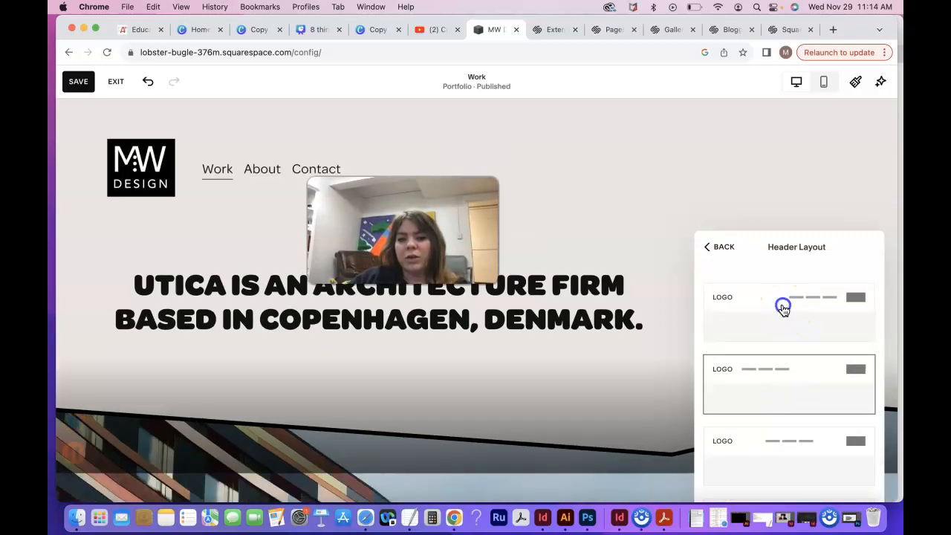
click(783, 310)
click(779, 370)
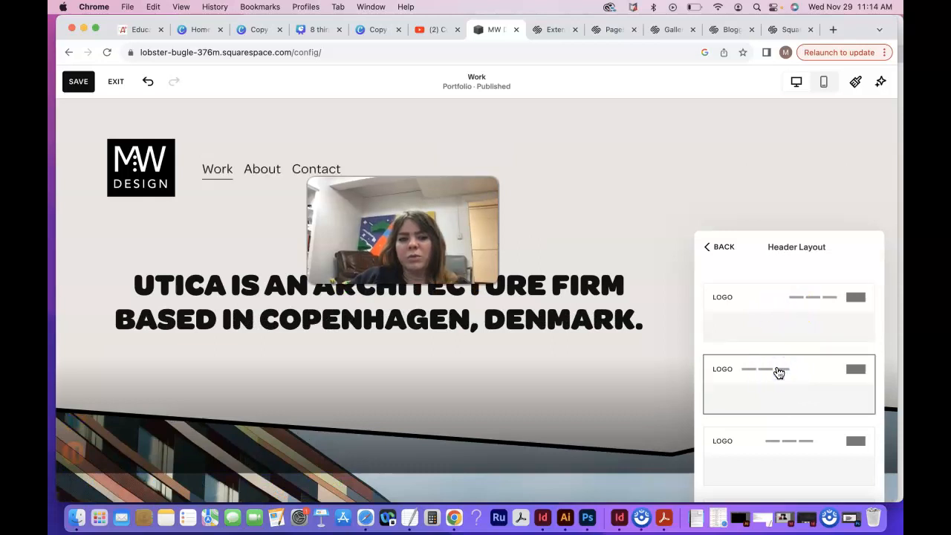
click(787, 466)
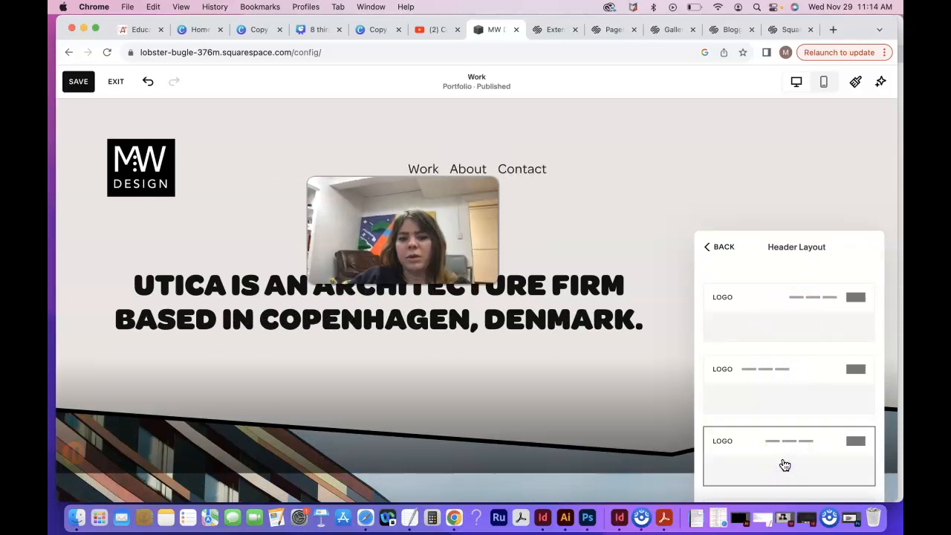
click(777, 399)
Step: Try the remaining desktop header layouts again and restore the one with the logo on the left and navigation on the right
scroll(773, 383, down, 3)
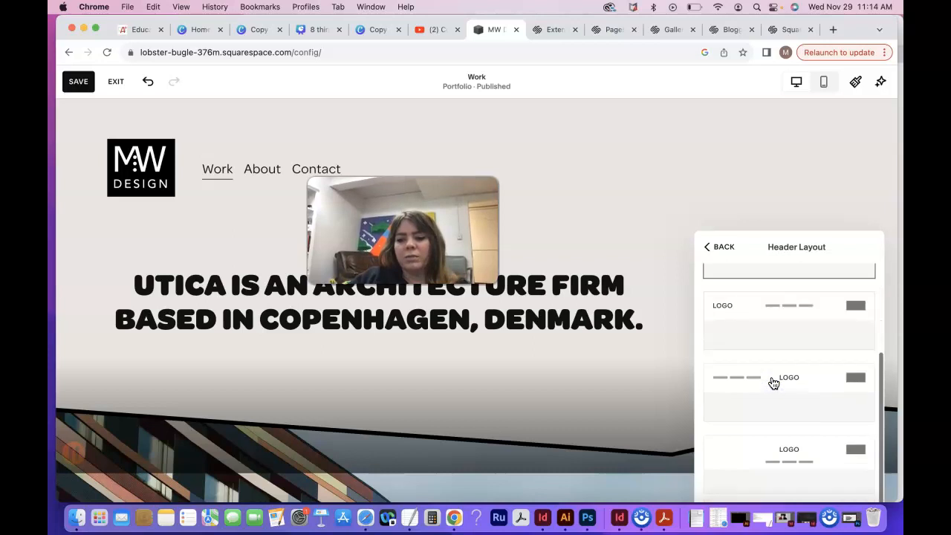
click(780, 391)
click(762, 339)
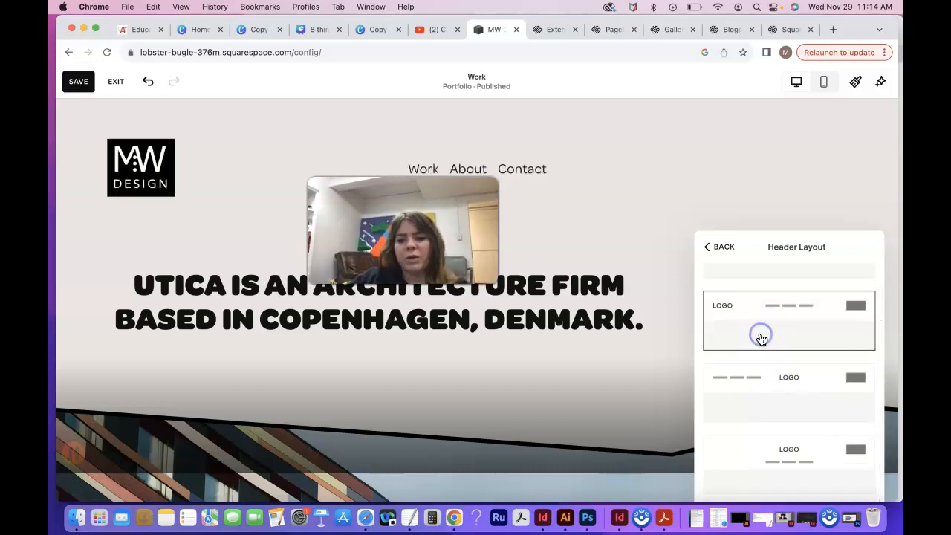
click(795, 480)
scroll(761, 389, up, 3)
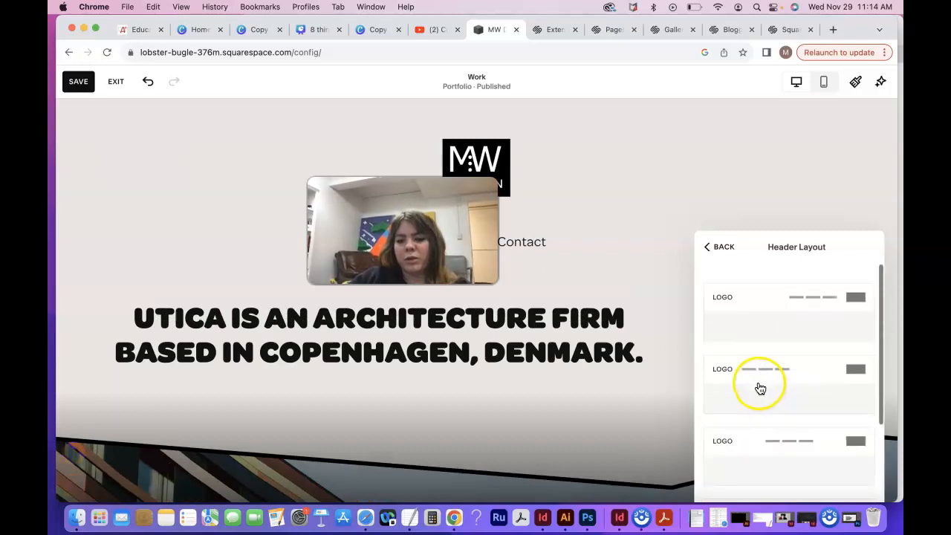
click(736, 327)
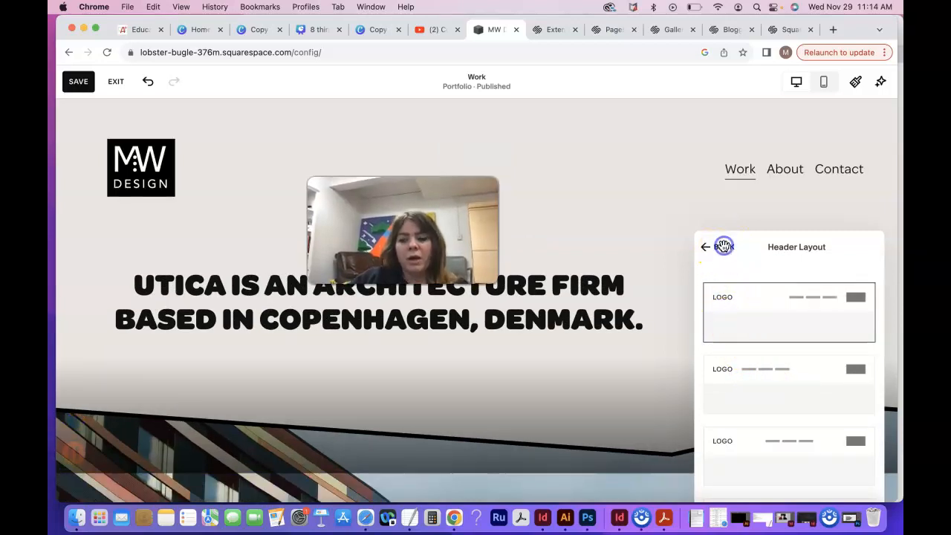
click(724, 247)
Step: Try alternative mobile header layouts and return to the one with the menu icon on the left and a centred logo
click(866, 247)
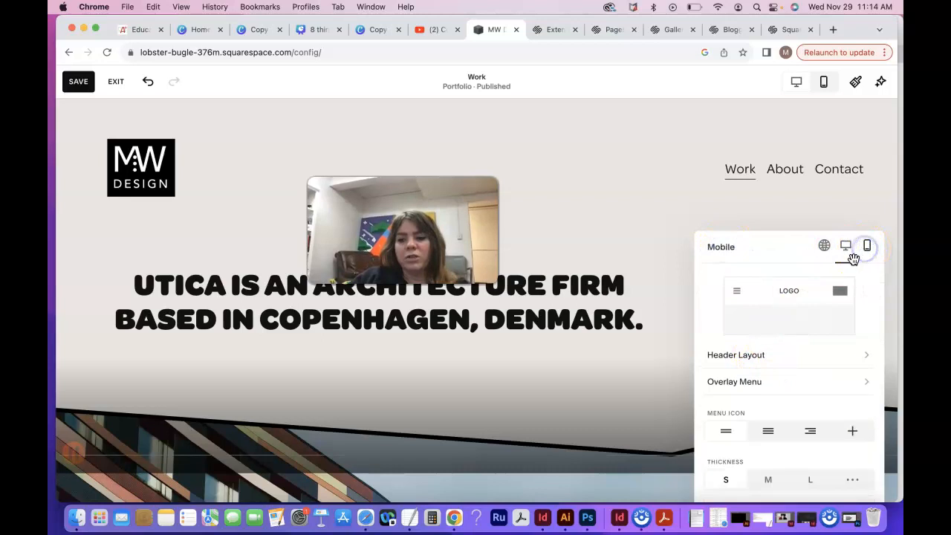
click(746, 359)
click(808, 312)
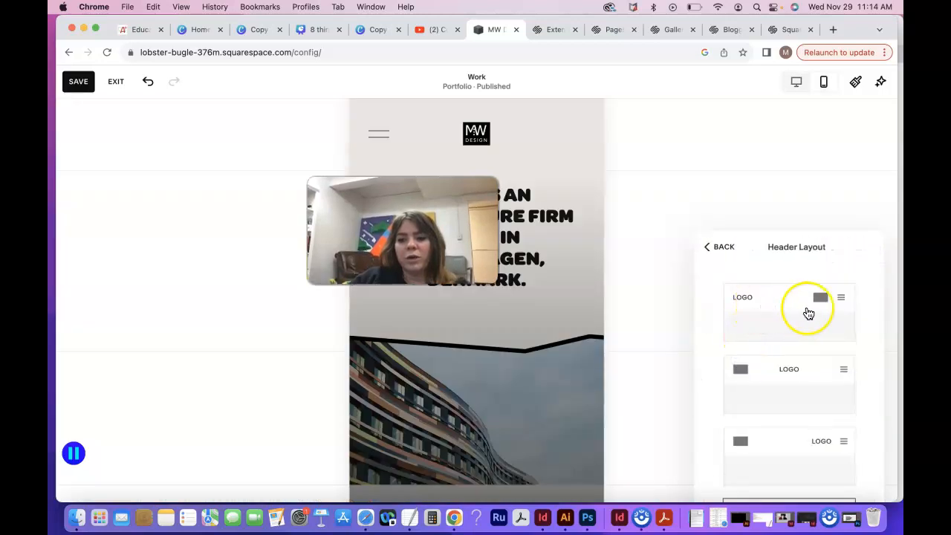
click(795, 377)
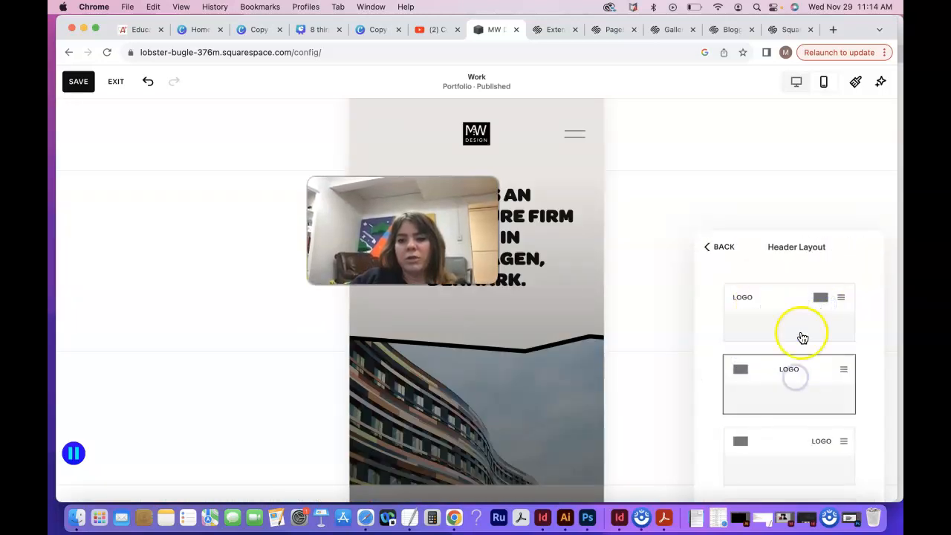
scroll(799, 397, down, 2)
click(797, 399)
click(801, 439)
scroll(802, 440, down, 1)
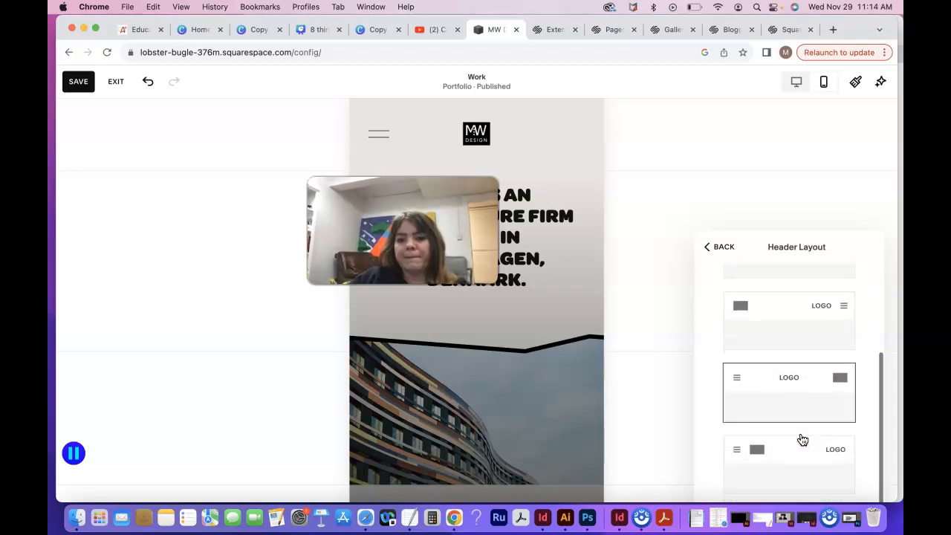
scroll(802, 440, up, 3)
click(720, 246)
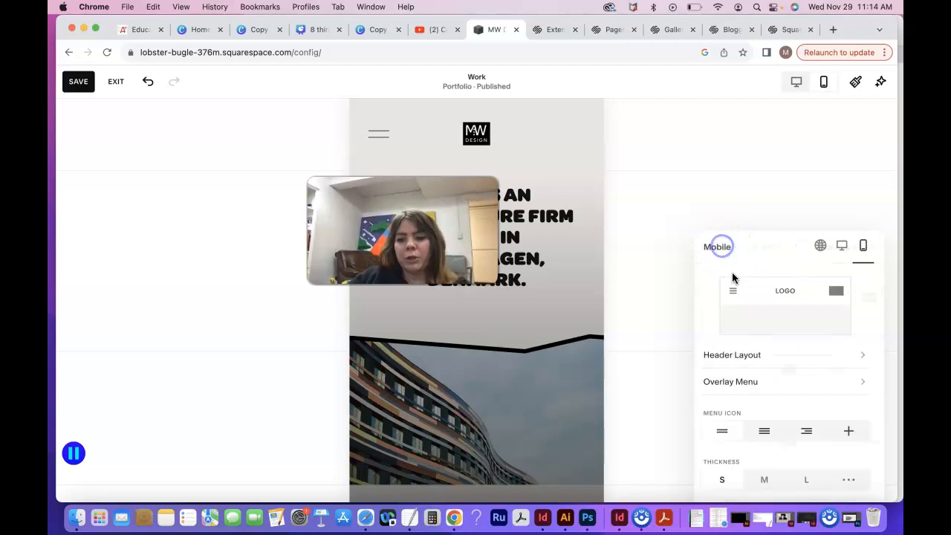
Step: Review the global header settings, including the fixed header style options and the header style
click(824, 245)
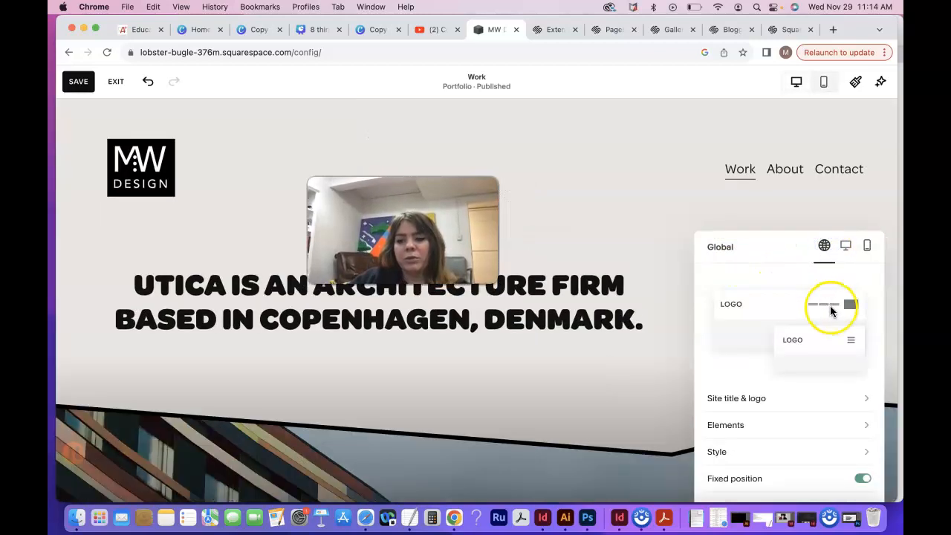
scroll(790, 374, down, 1)
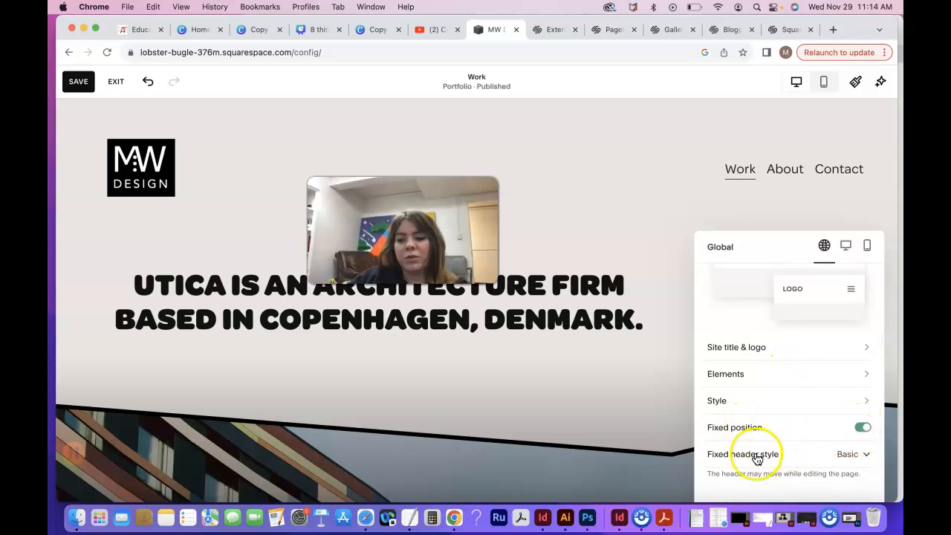
click(866, 455)
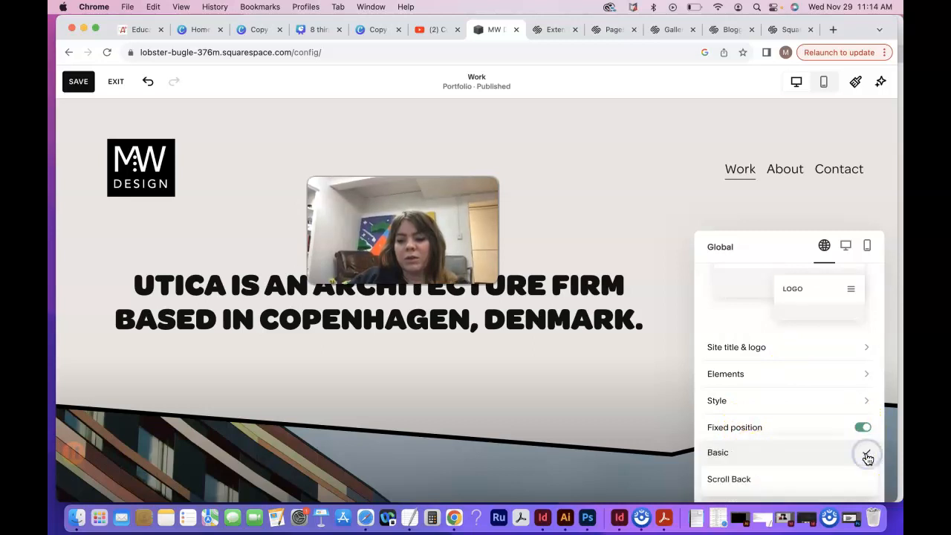
click(866, 455)
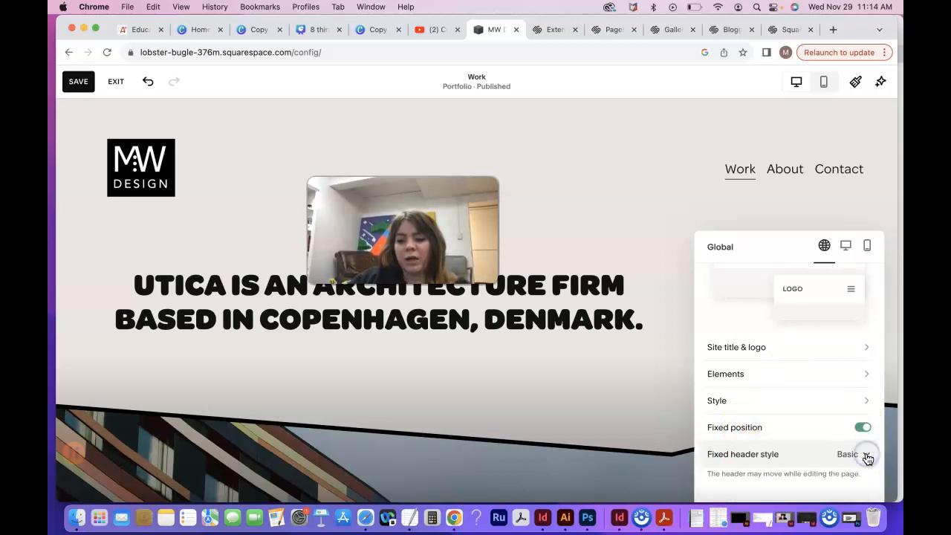
click(733, 400)
click(720, 247)
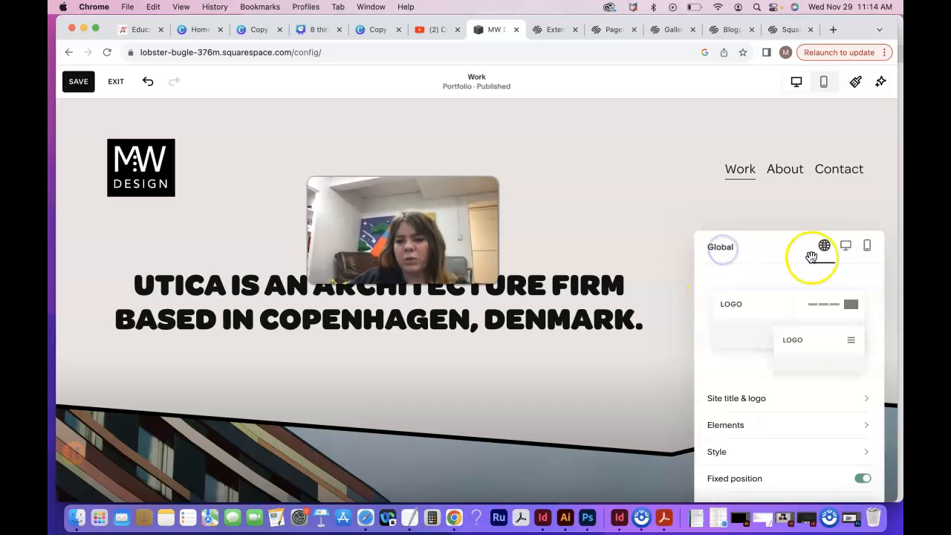
Step: Reduce the desktop header height to 1.3vw and slightly increase its link spacing and element spacing
click(846, 250)
scroll(768, 388, down, 3)
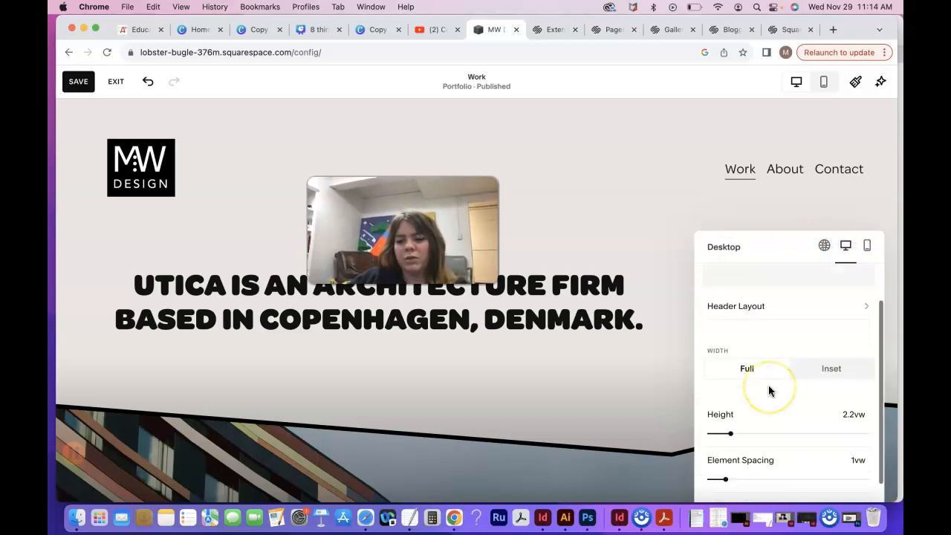
mouse_move(732, 396)
mouse_down()
mouse_move(809, 397)
mouse_move(714, 396)
mouse_up()
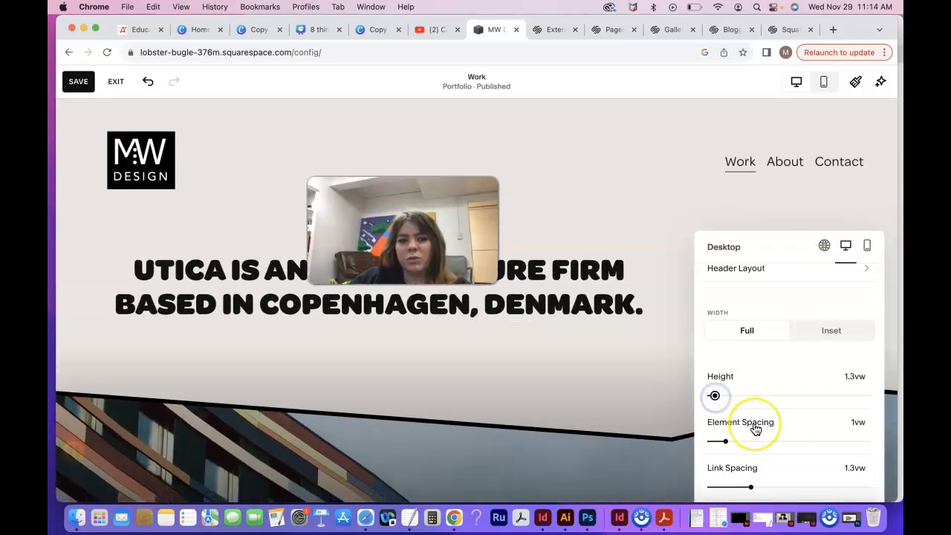
mouse_move(750, 487)
mouse_down()
mouse_move(822, 488)
mouse_move(767, 488)
mouse_up()
mouse_move(723, 441)
mouse_down()
mouse_move(795, 440)
mouse_move(729, 441)
mouse_up()
Step: Try right, centred and left alignment for the links in the mobile overlay menu
click(866, 247)
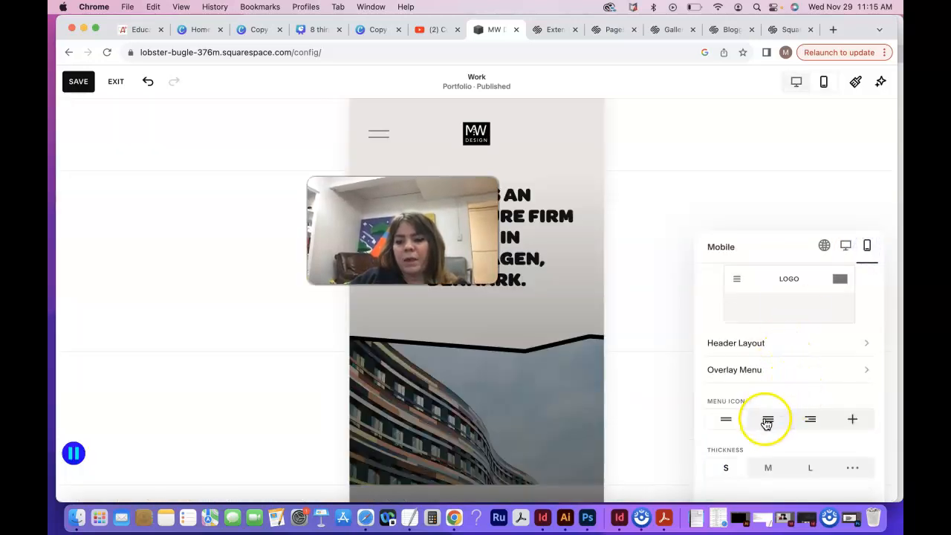
click(744, 376)
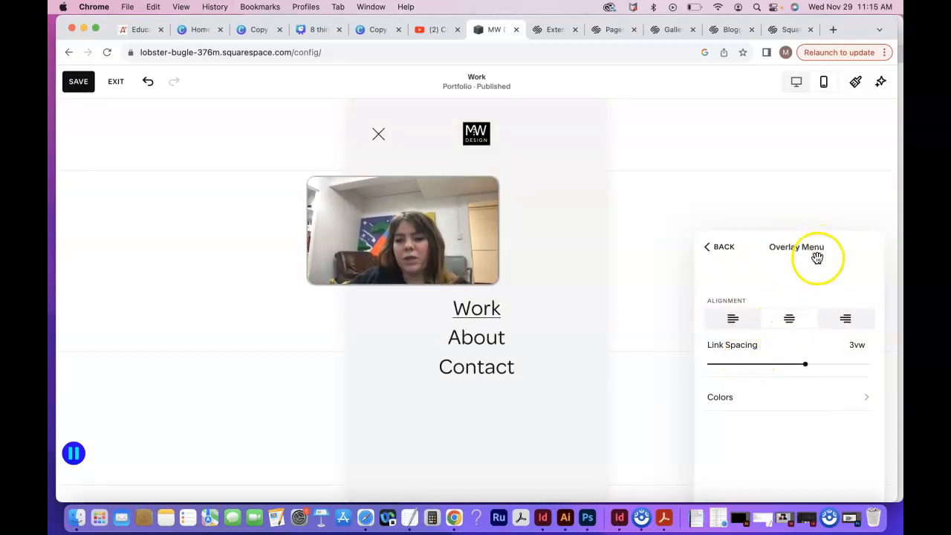
click(848, 321)
click(791, 321)
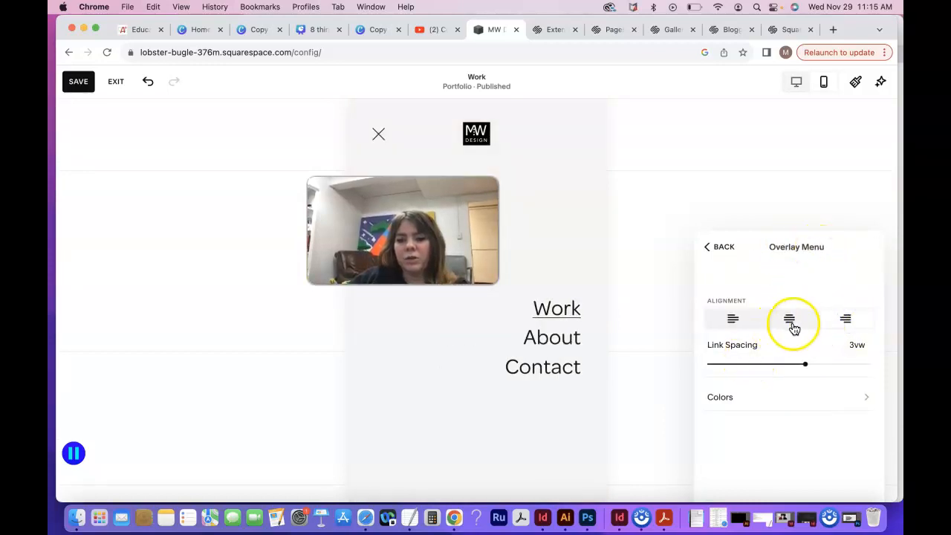
click(734, 320)
Step: Preview several colour themes for the mobile overlay menu and apply Light 2
click(825, 398)
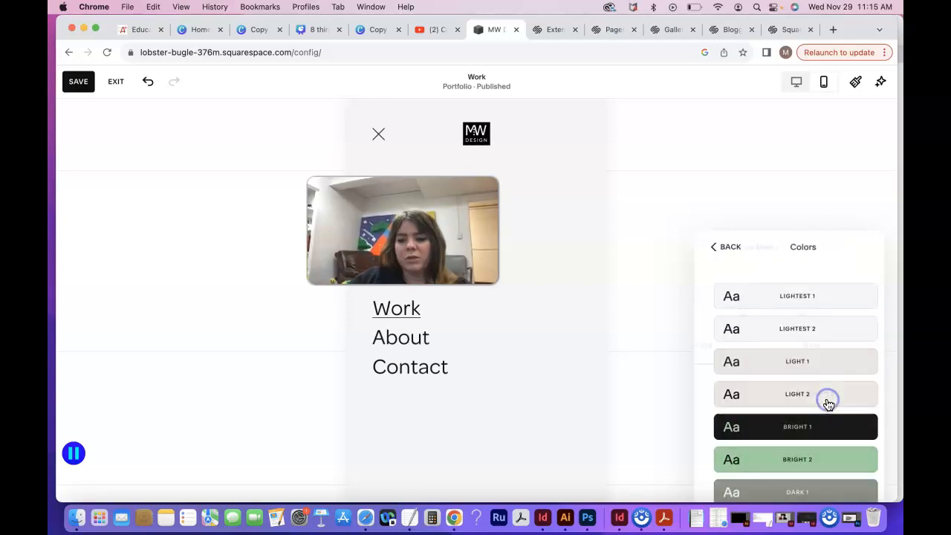
click(813, 400)
click(790, 361)
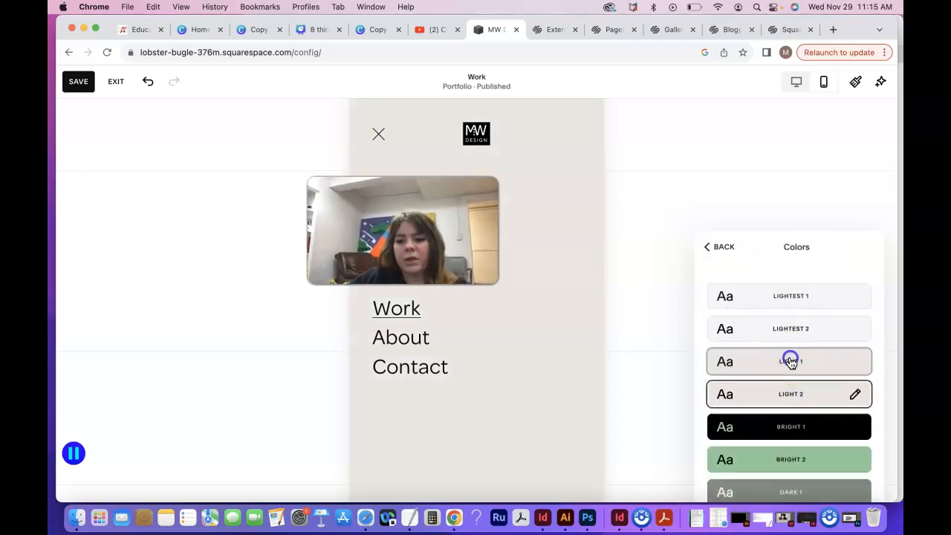
click(790, 333)
click(800, 452)
click(795, 397)
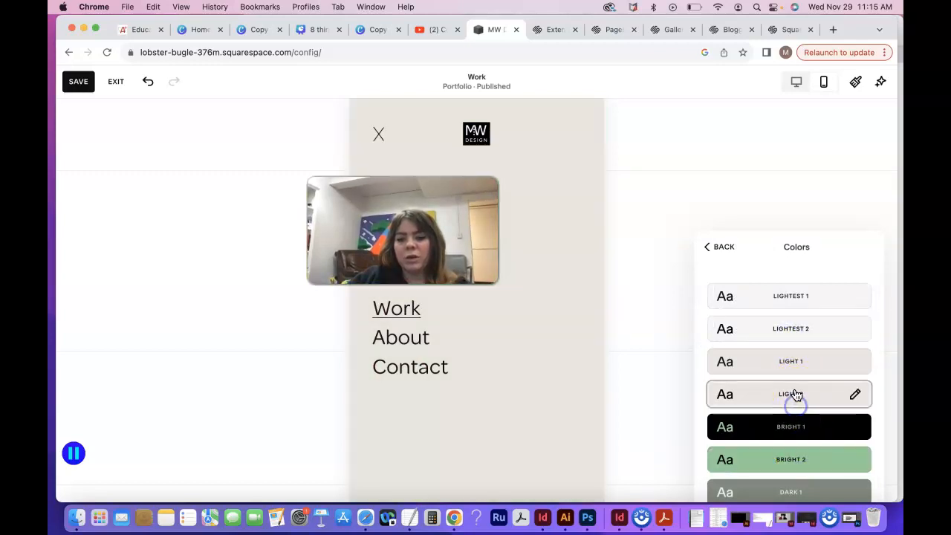
Step: Compare left and centred link alignment in the mobile overlay menu and keep the links centred
click(718, 247)
click(789, 319)
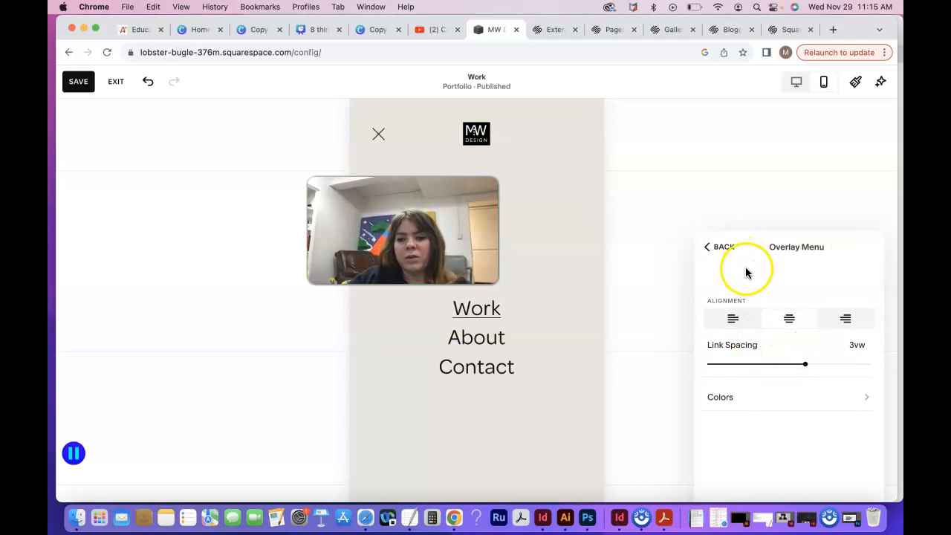
click(734, 319)
click(788, 321)
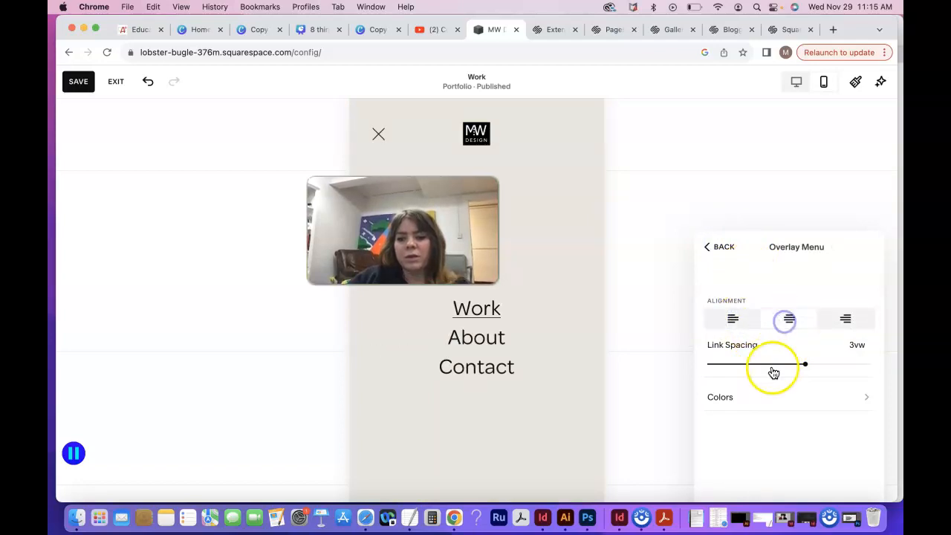
click(719, 246)
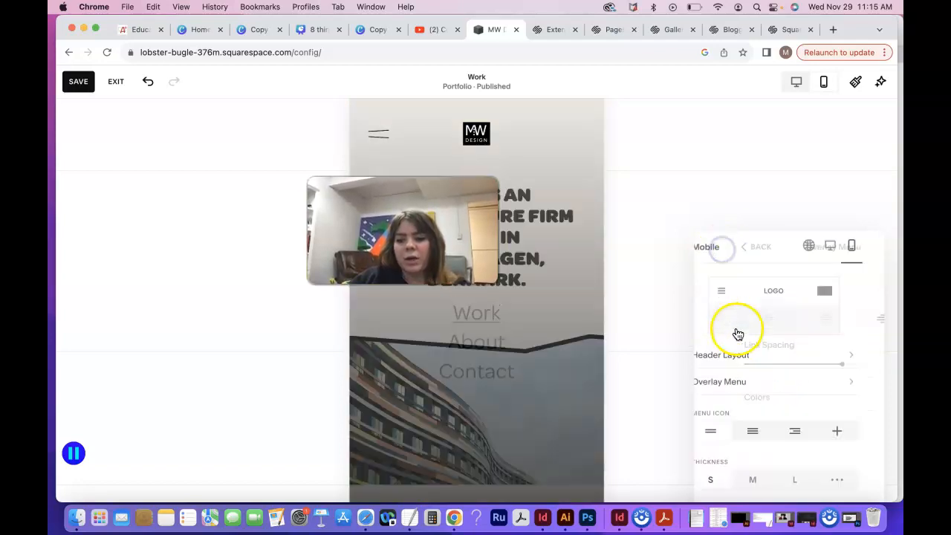
Step: Try the three-line, offset-line and plus menu icons for the mobile header and return to the two-line icon
scroll(775, 419, down, 1)
click(768, 422)
click(810, 421)
click(769, 421)
click(727, 422)
click(780, 423)
click(856, 425)
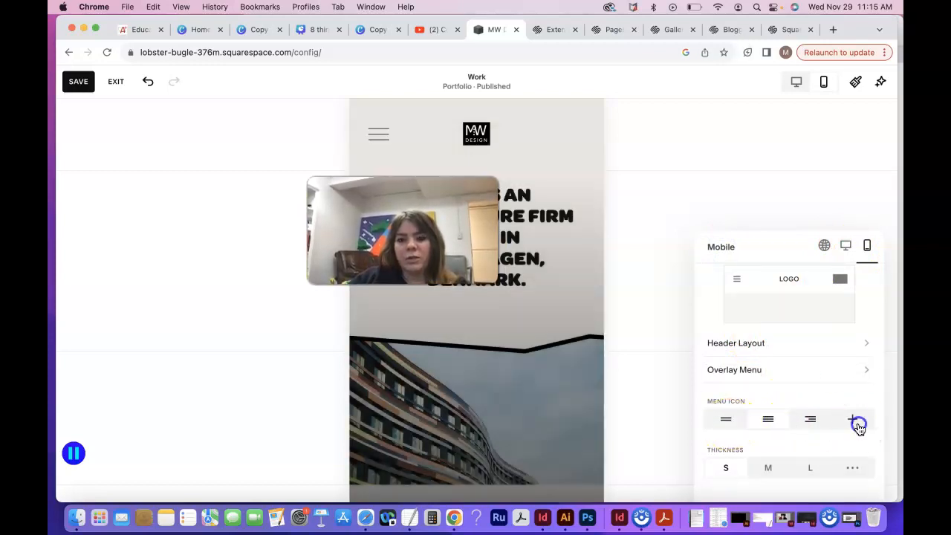
click(812, 422)
click(769, 421)
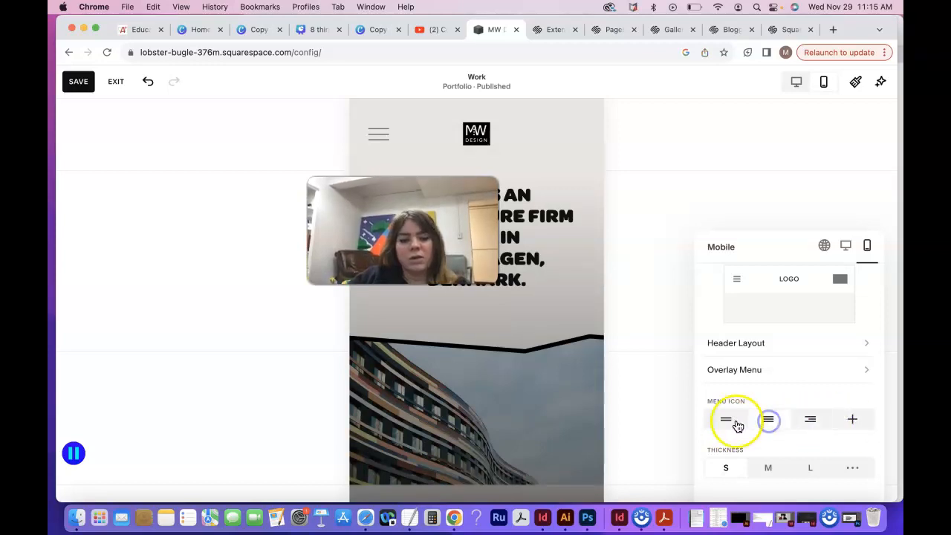
Step: Compare the mobile menu icon thicknesses and set the thickness to L
click(765, 469)
click(807, 470)
click(764, 472)
click(732, 470)
click(809, 470)
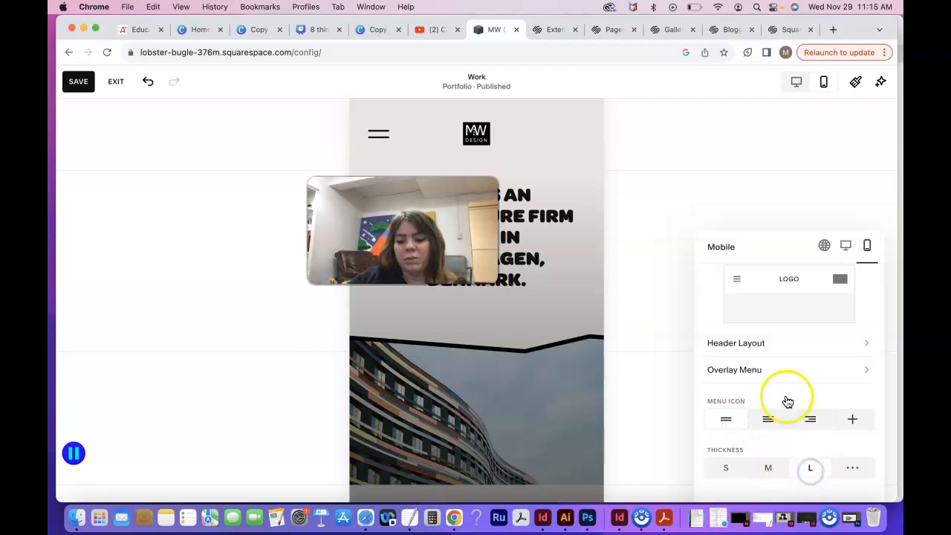
Step: Check the desktop and global header settings, close the header editor and save the changes
click(846, 246)
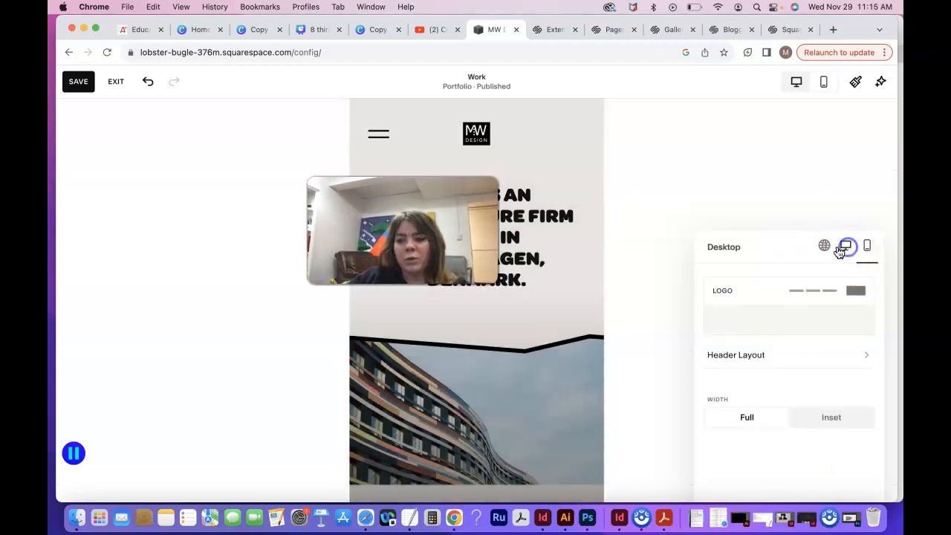
click(824, 246)
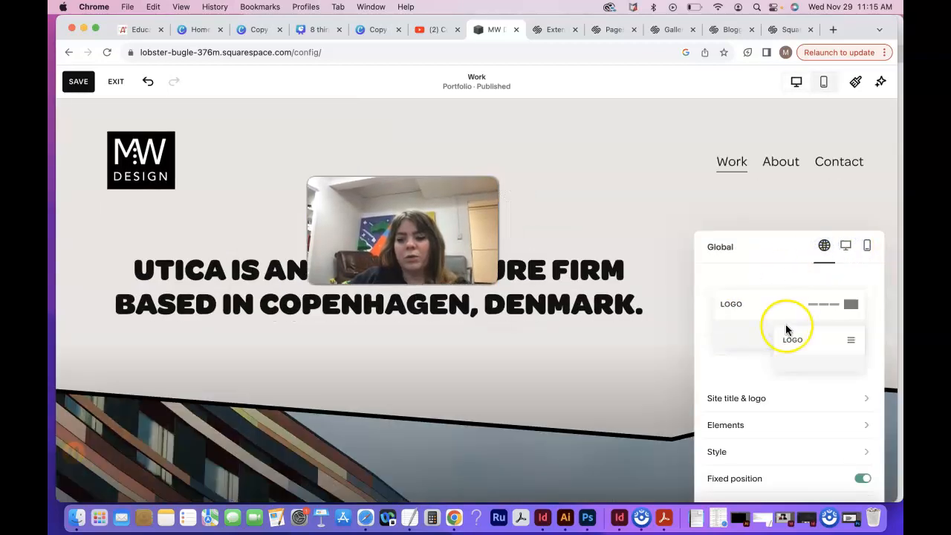
scroll(786, 324, down, 2)
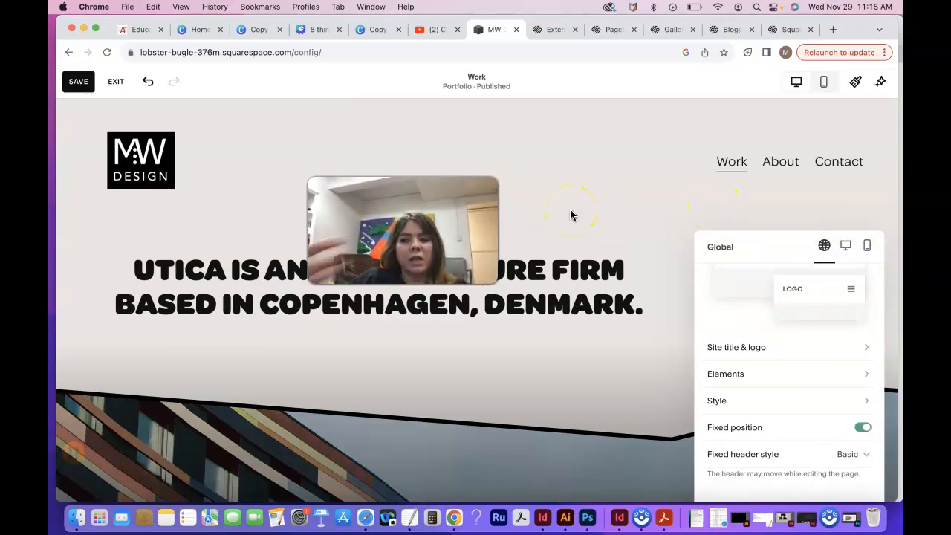
click(669, 202)
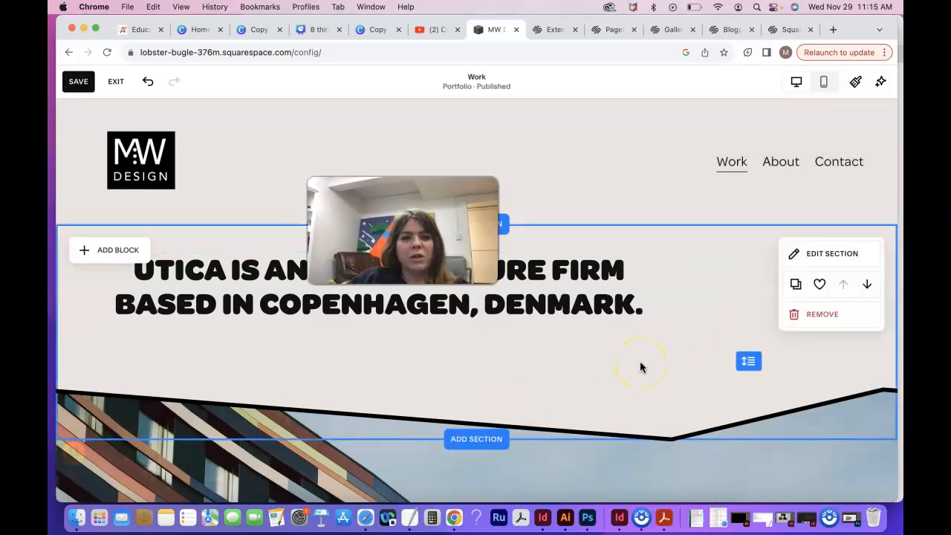
click(78, 82)
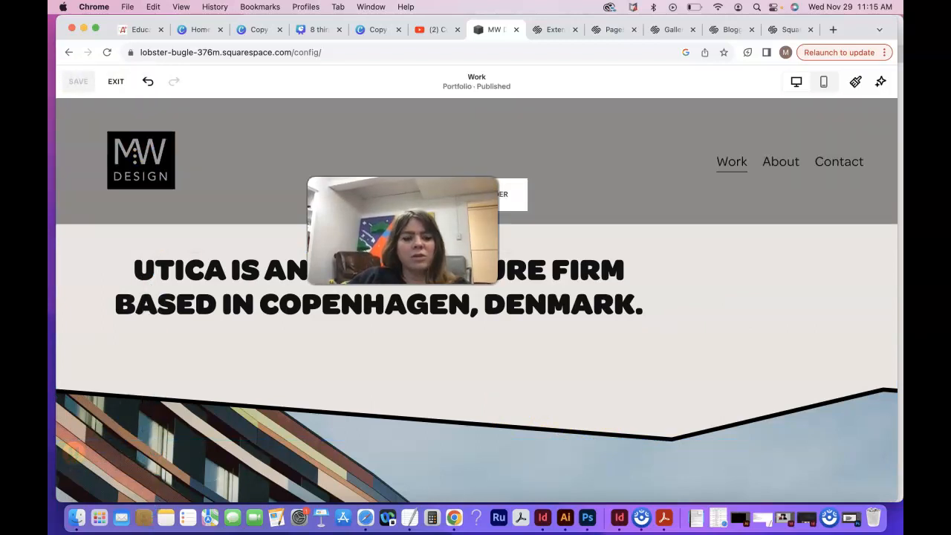